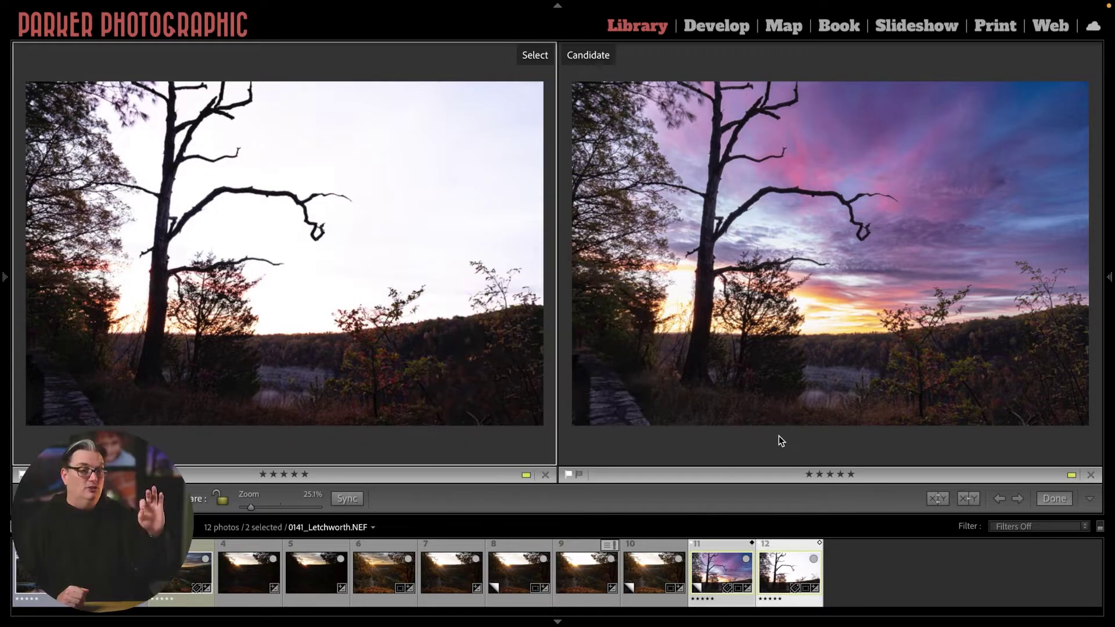
Step: In Develop, open the purple-sunset Copy 2 of 0141_Letchworth.NEF and compare it with the original
key(d)
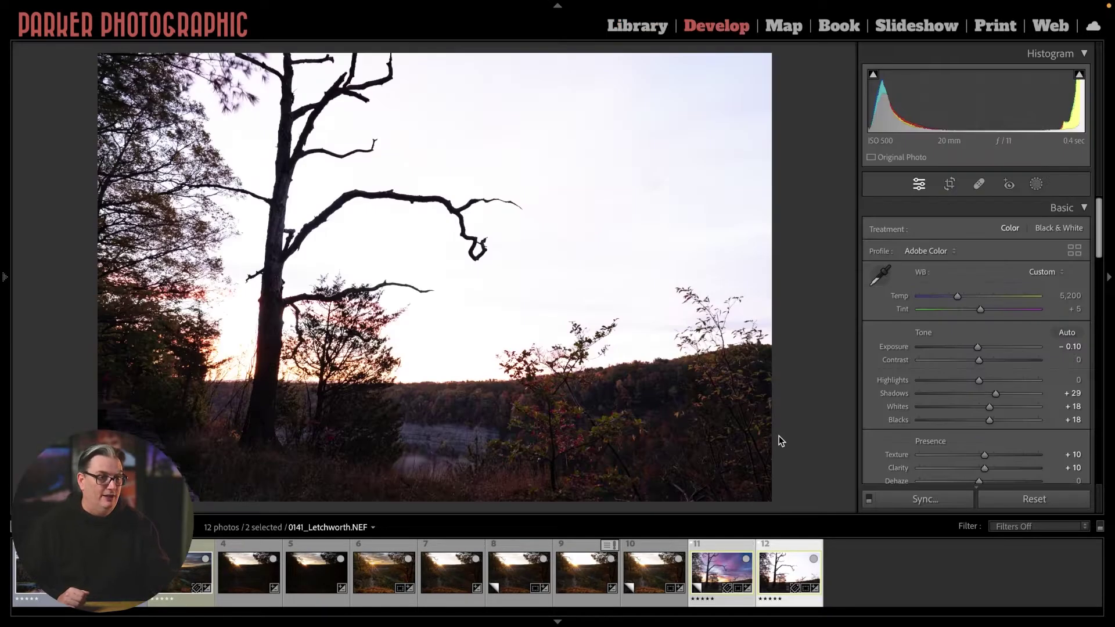
click(742, 545)
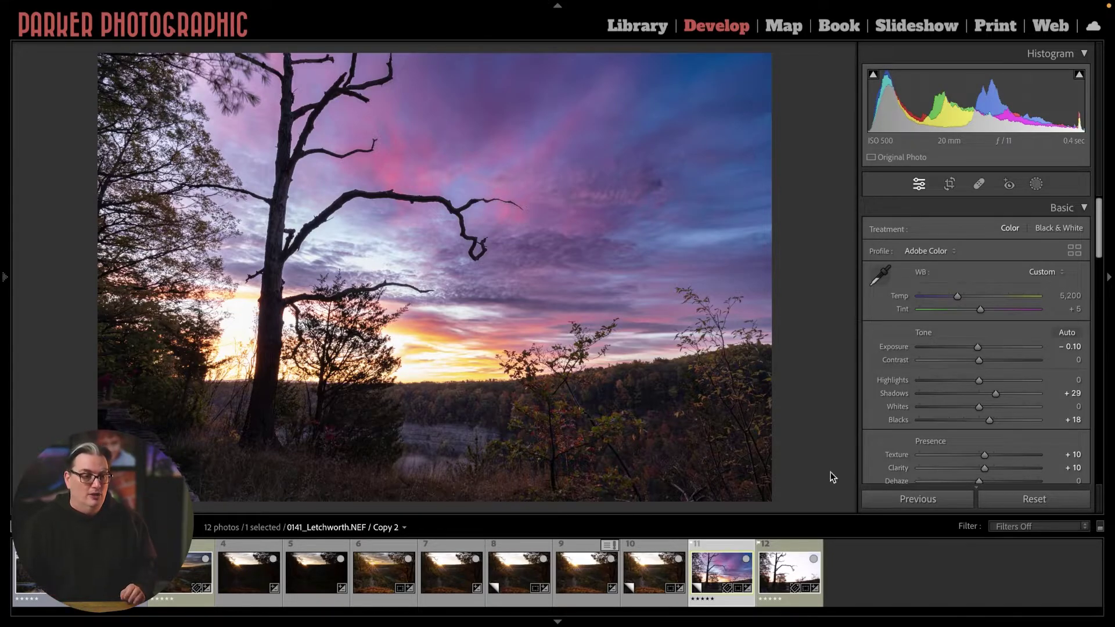
click(789, 554)
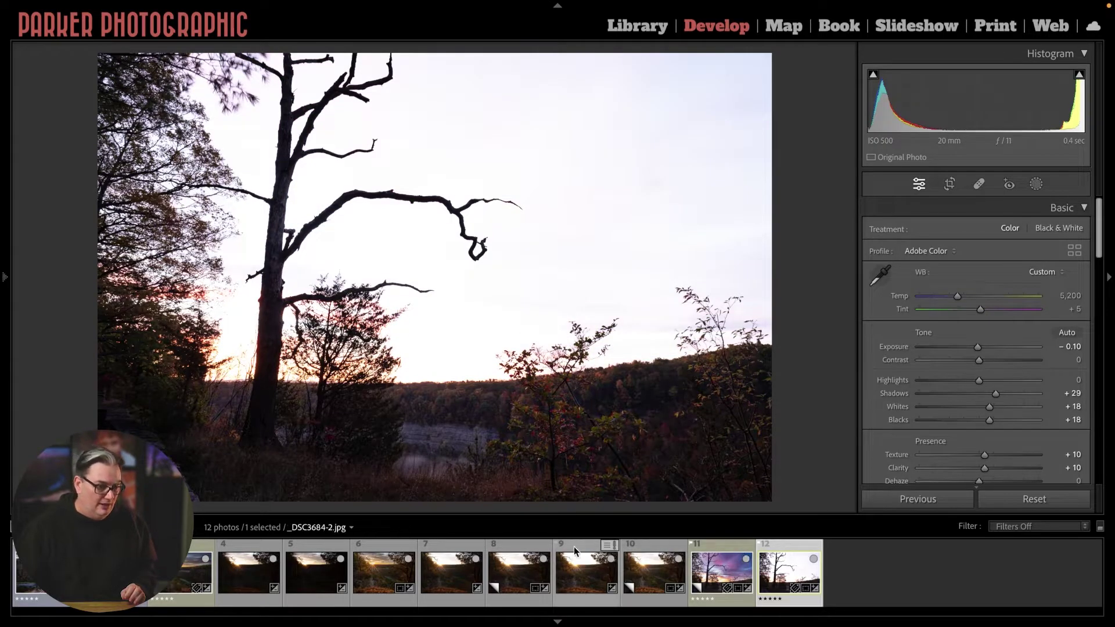
Step: Switch from the original Letchworth photo to _DSC3684.NEF Copy 1, the sunburst gorge shot
click(532, 543)
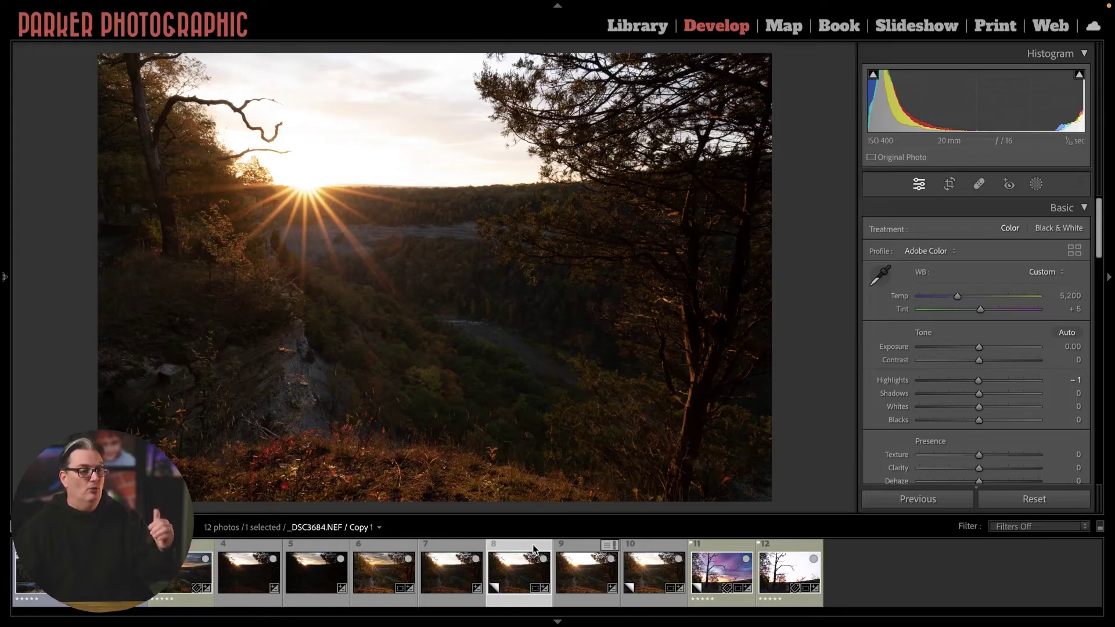
click(787, 549)
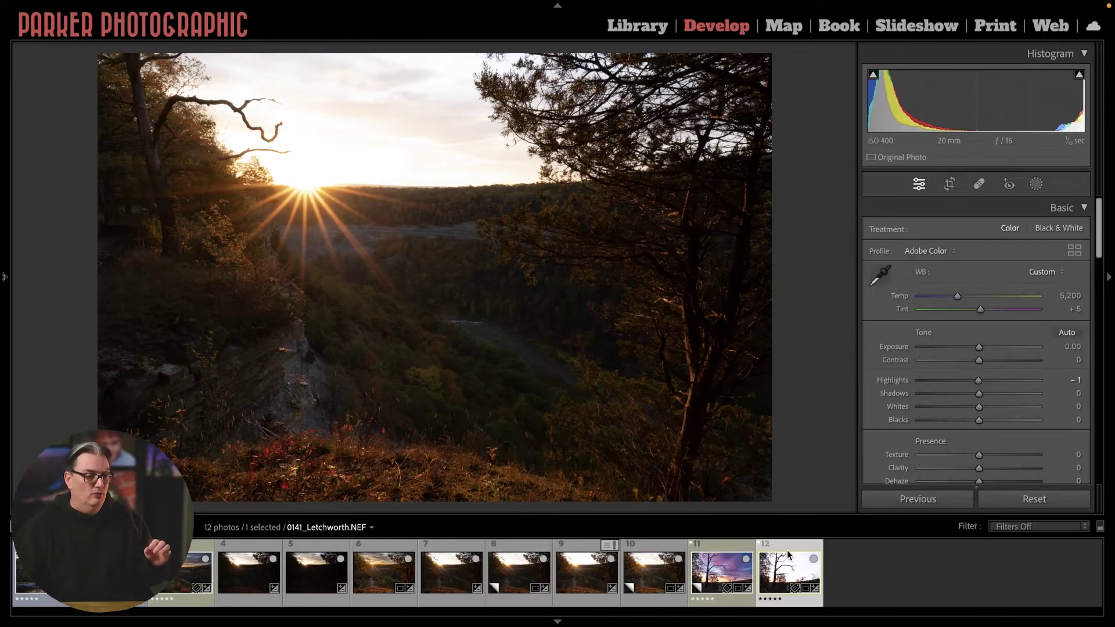
click(511, 545)
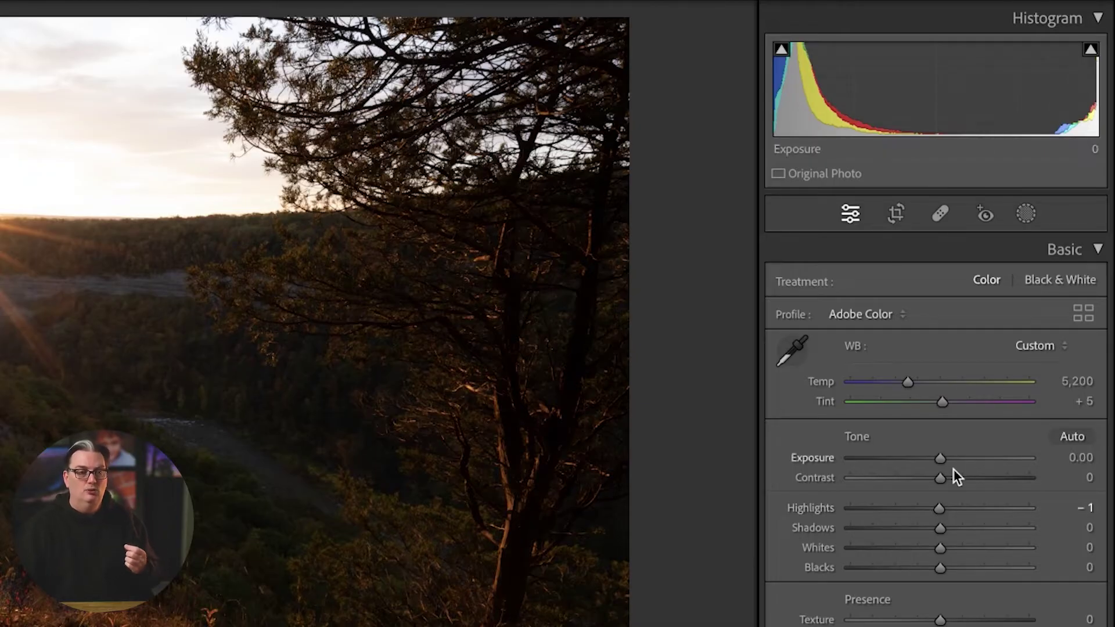
Step: Reset Highlights to 0, then drag it down to about -61 in the Basic panel
scroll(968, 463, down, 2)
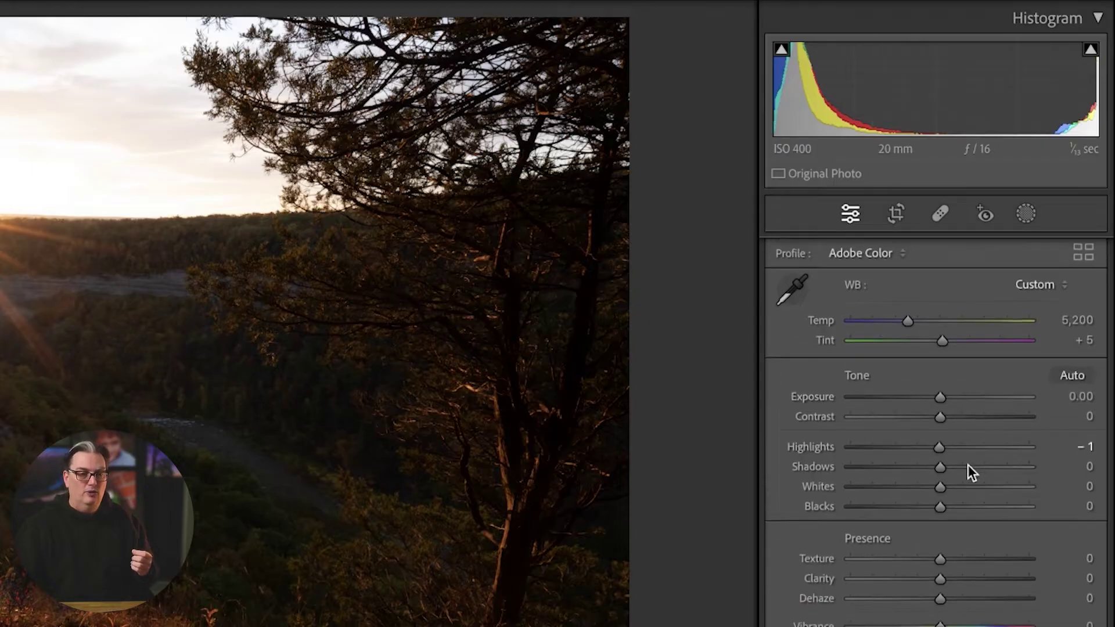
scroll(967, 468, up, 2)
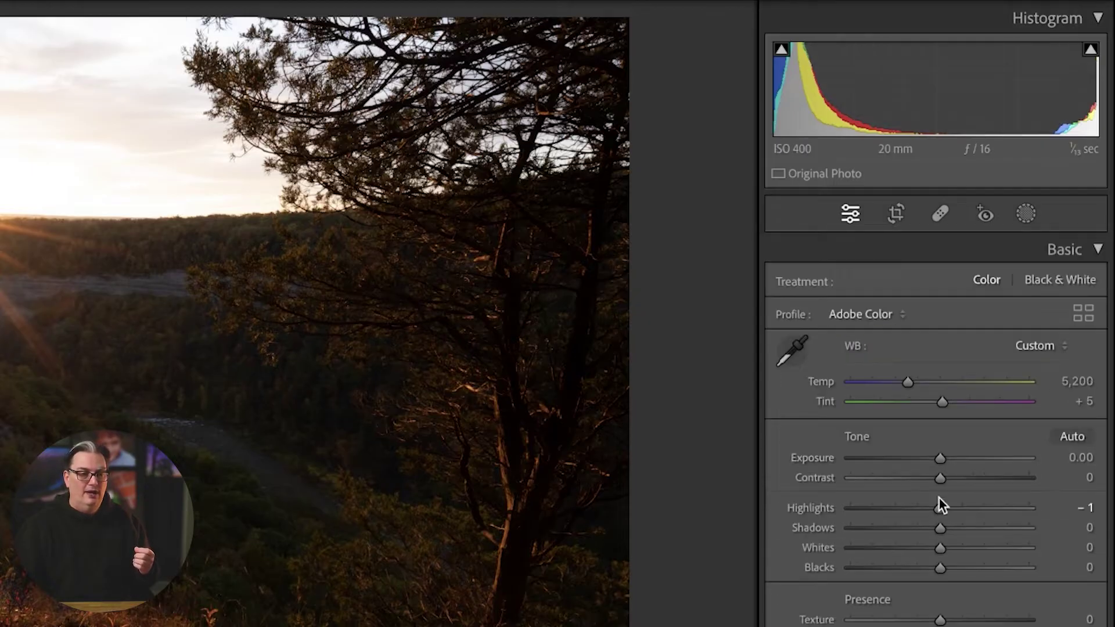
double_click(828, 506)
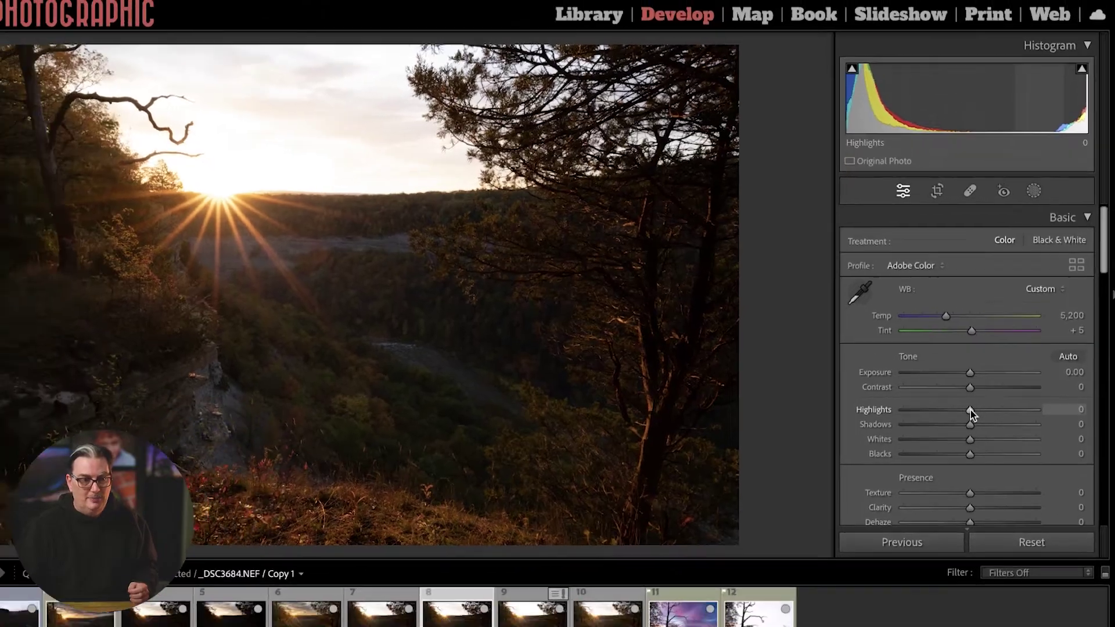
drag(970, 410, 941, 380)
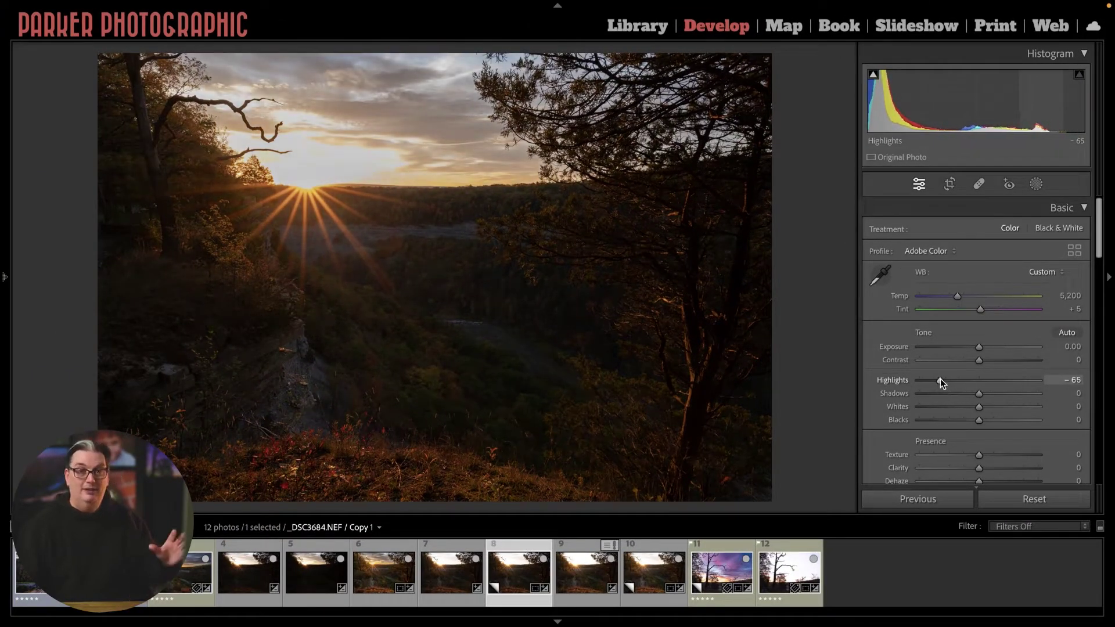
drag(941, 381, 948, 378)
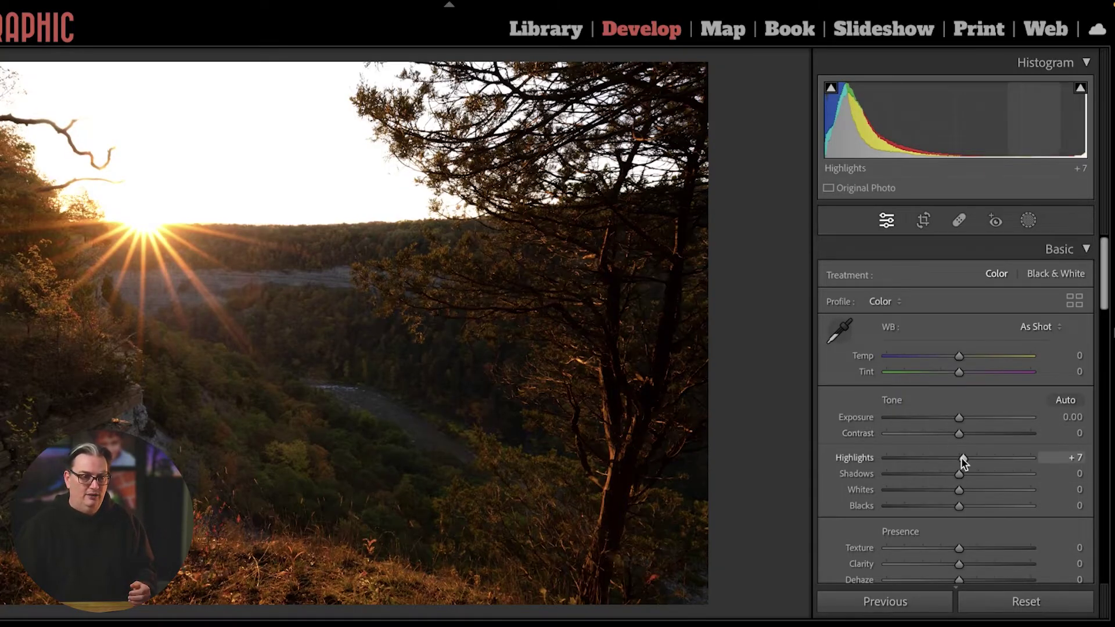
Step: Drag the Basic panel's Highlights slider from +7 down to -16
mouse_move(963, 458)
mouse_down()
mouse_move(901, 458)
mouse_move(956, 454)
mouse_up()
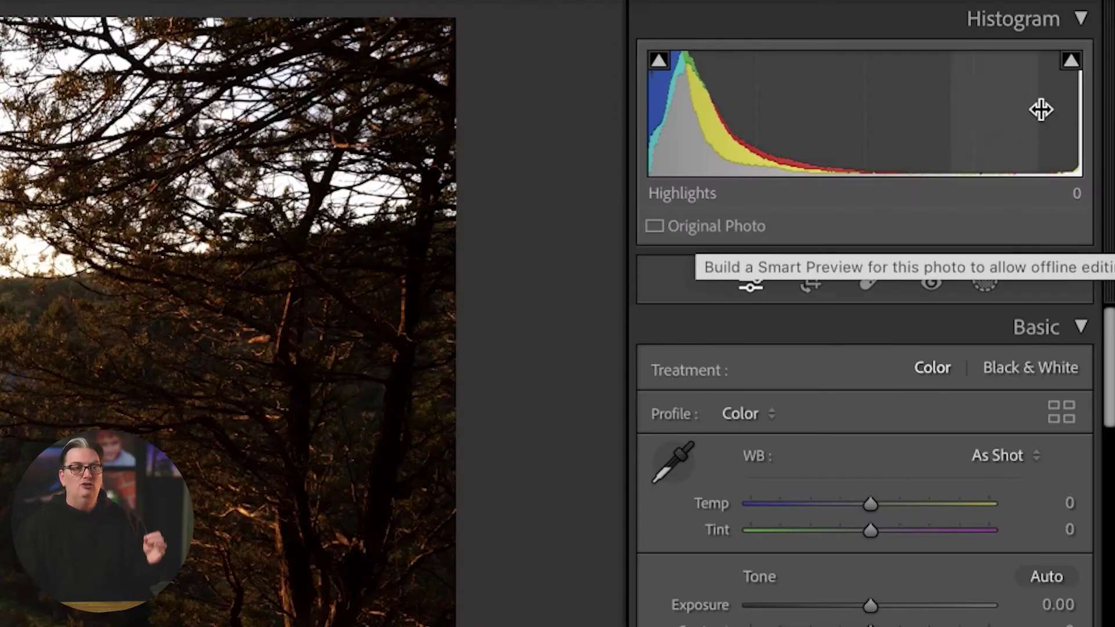
click(1071, 61)
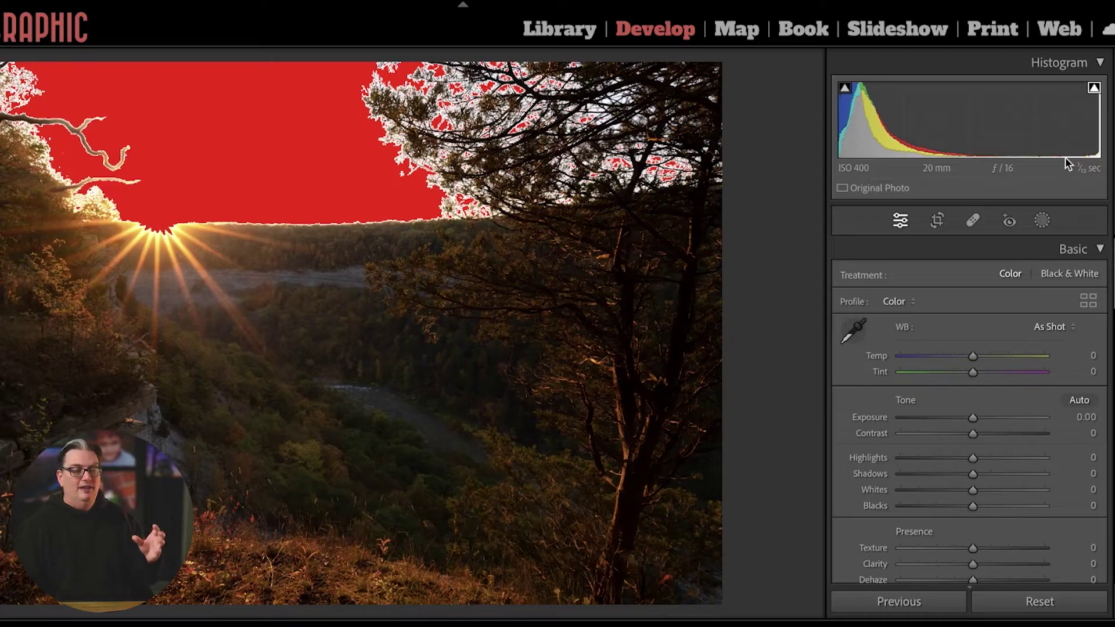
click(1094, 87)
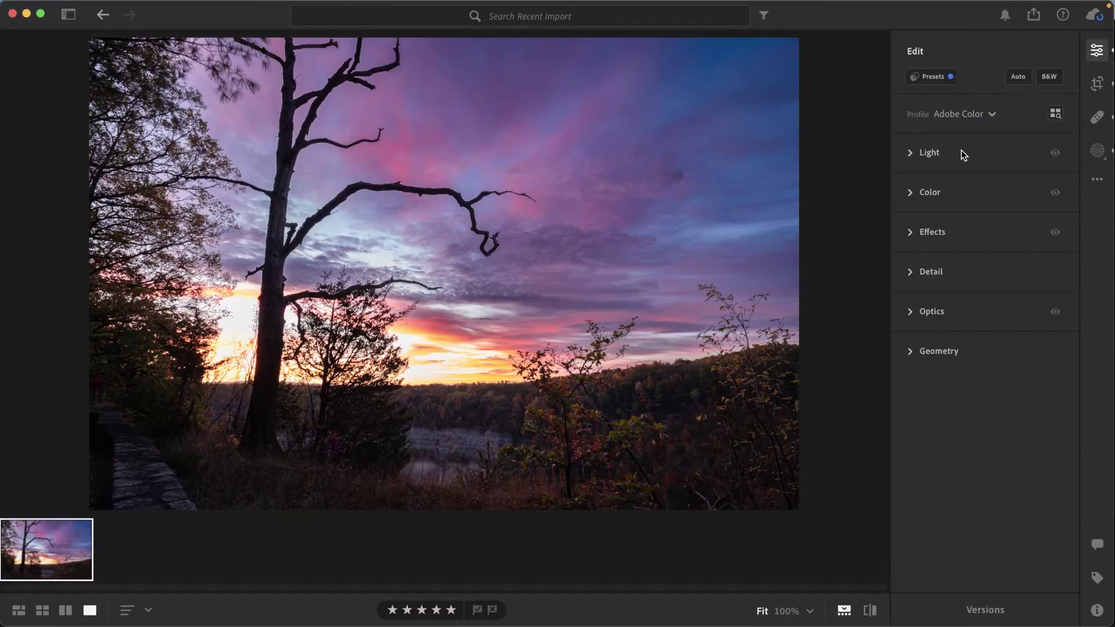
Step: Expand the Light section and nudge the purple sunset photo's Highlights slider
click(961, 152)
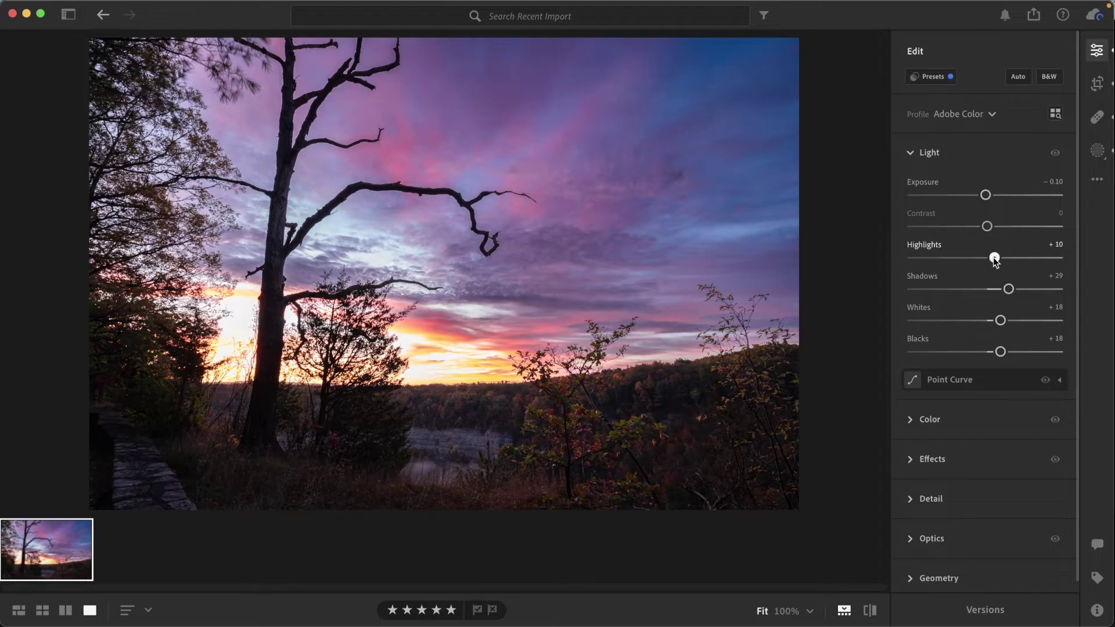
drag(994, 260, 997, 259)
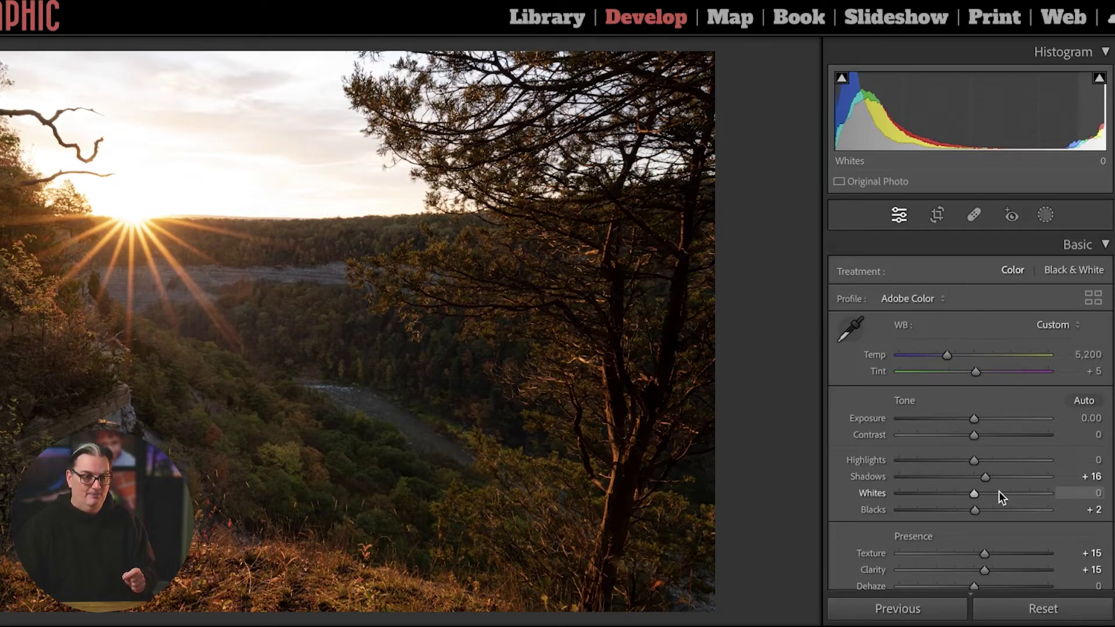
double_click(869, 477)
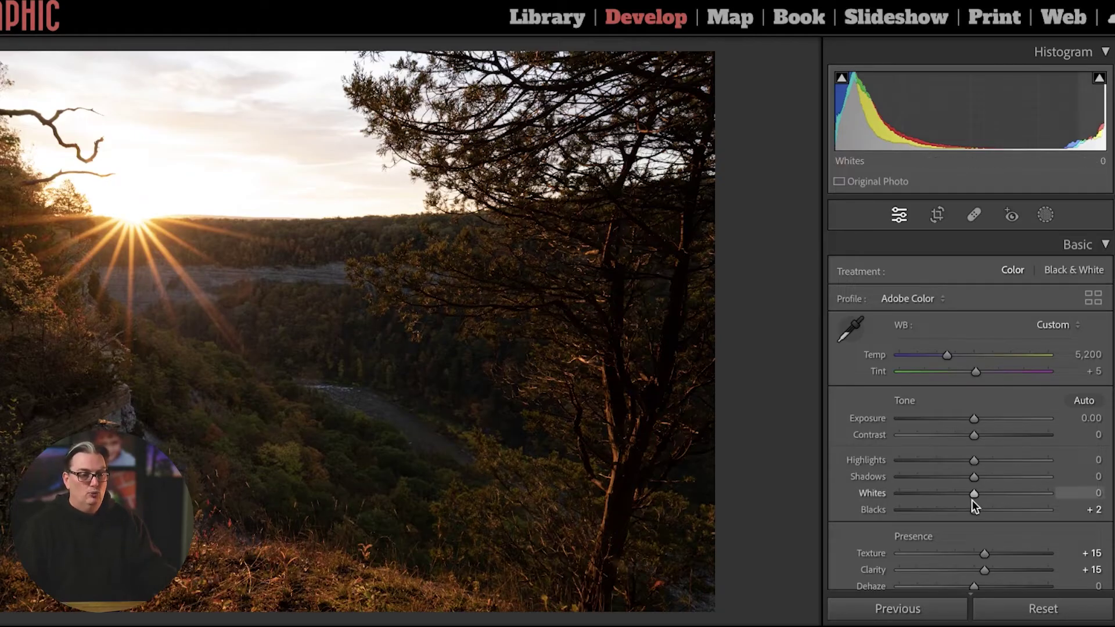
key(ctrl+z)
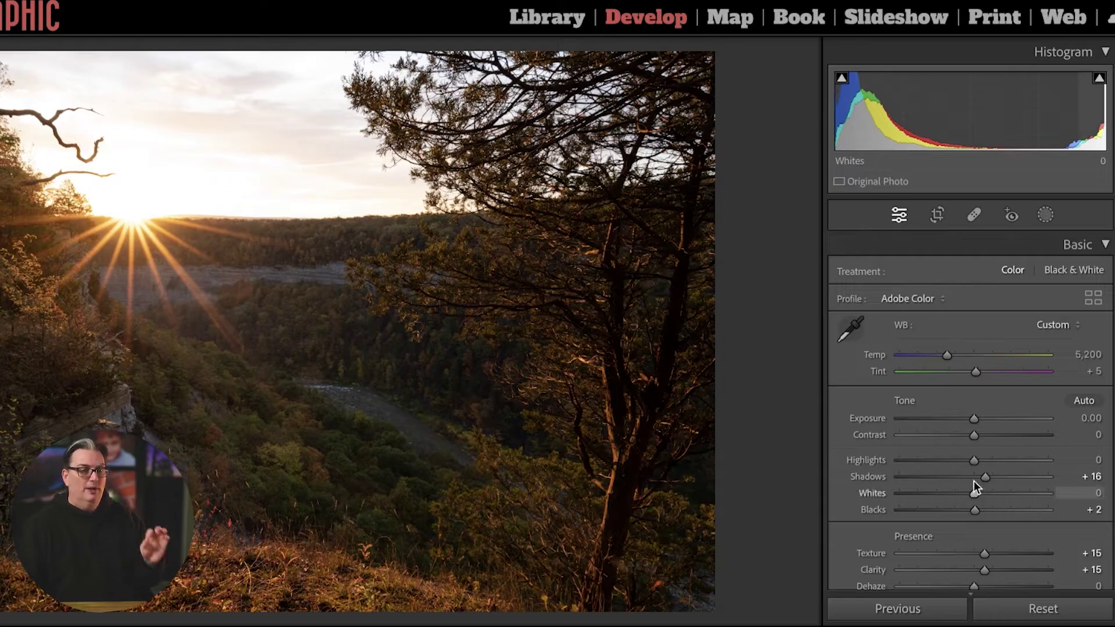
drag(977, 456, 894, 460)
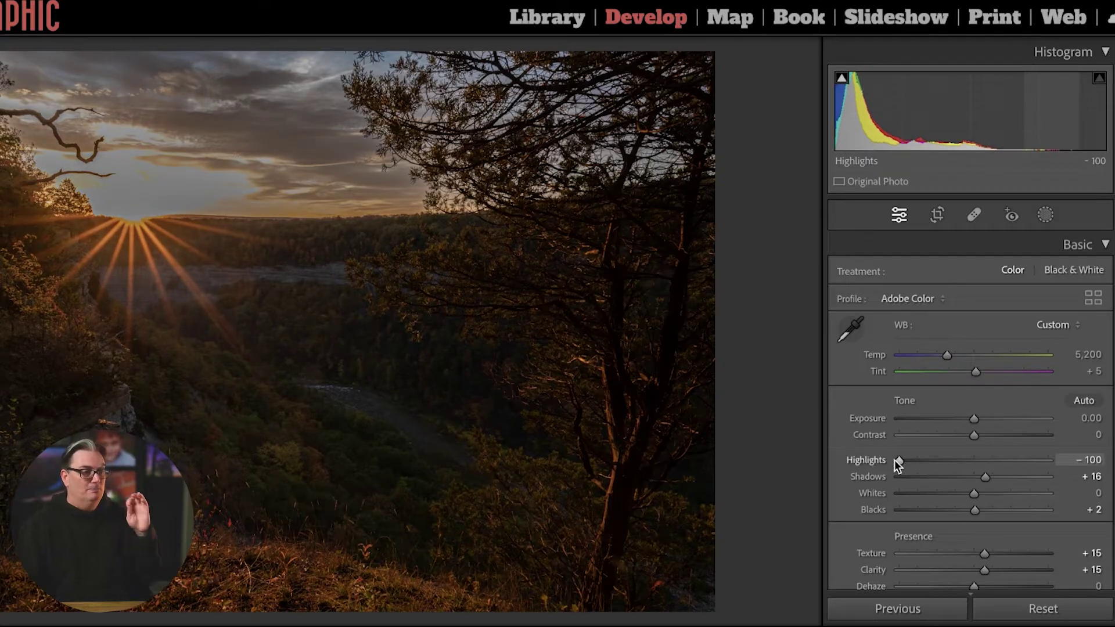
drag(894, 460, 946, 465)
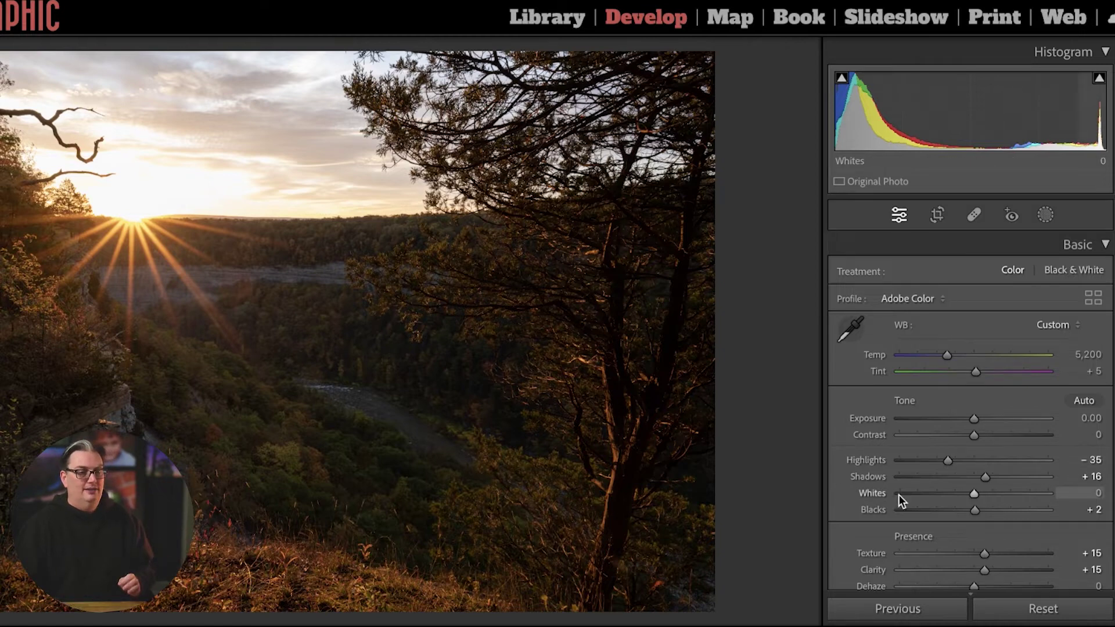
drag(985, 476, 995, 479)
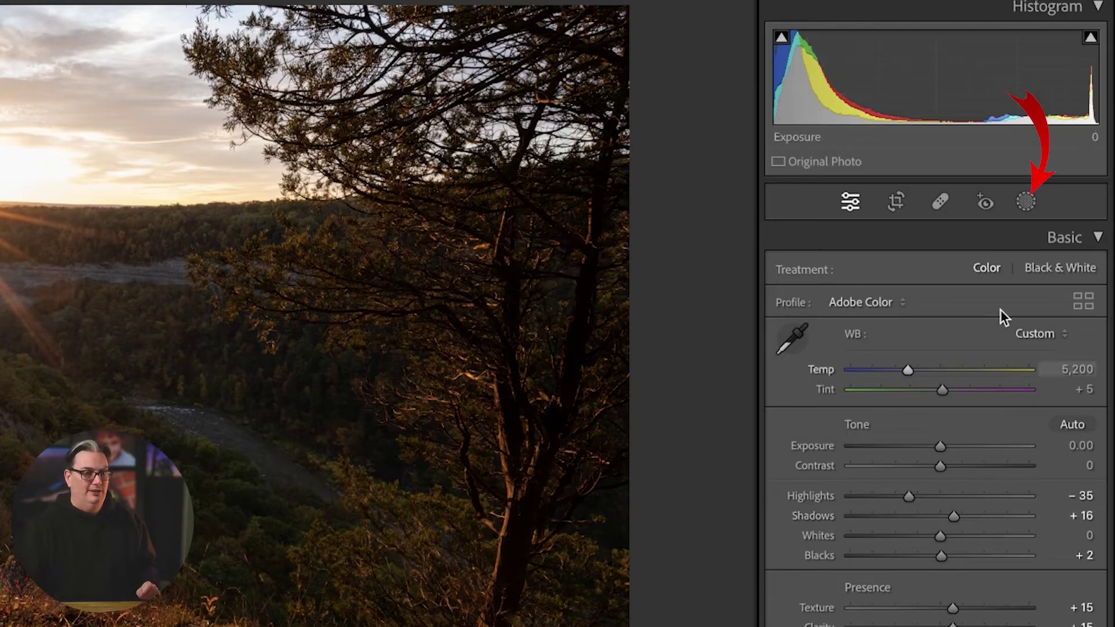
Step: Add an AI Sky mask, Mask 1, to the sunburst gorge photo from the Masking panel
click(1025, 201)
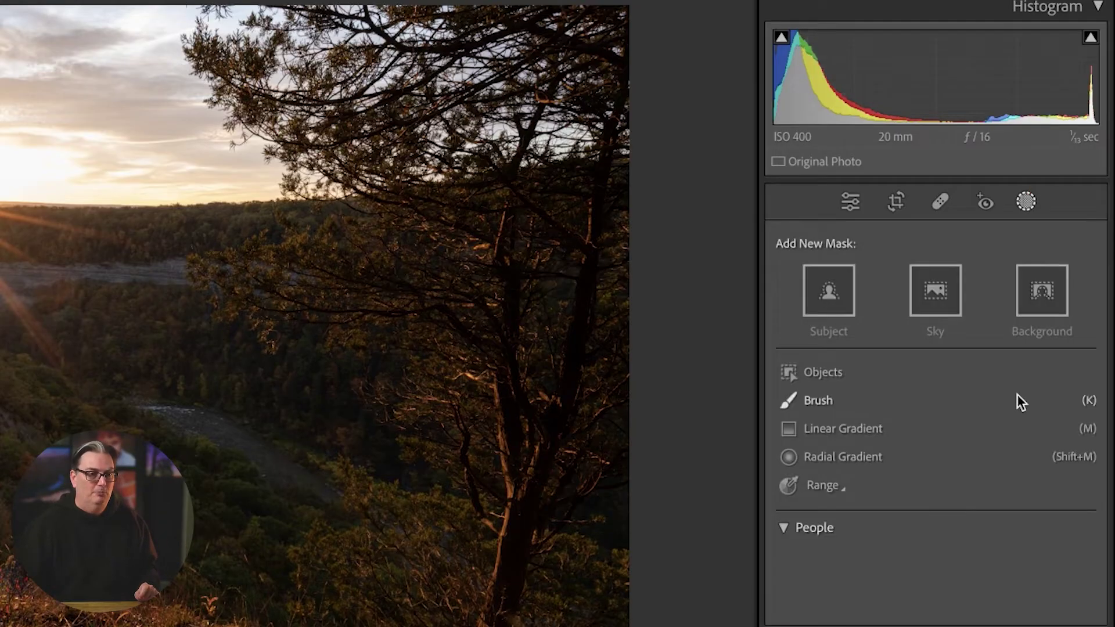
click(941, 292)
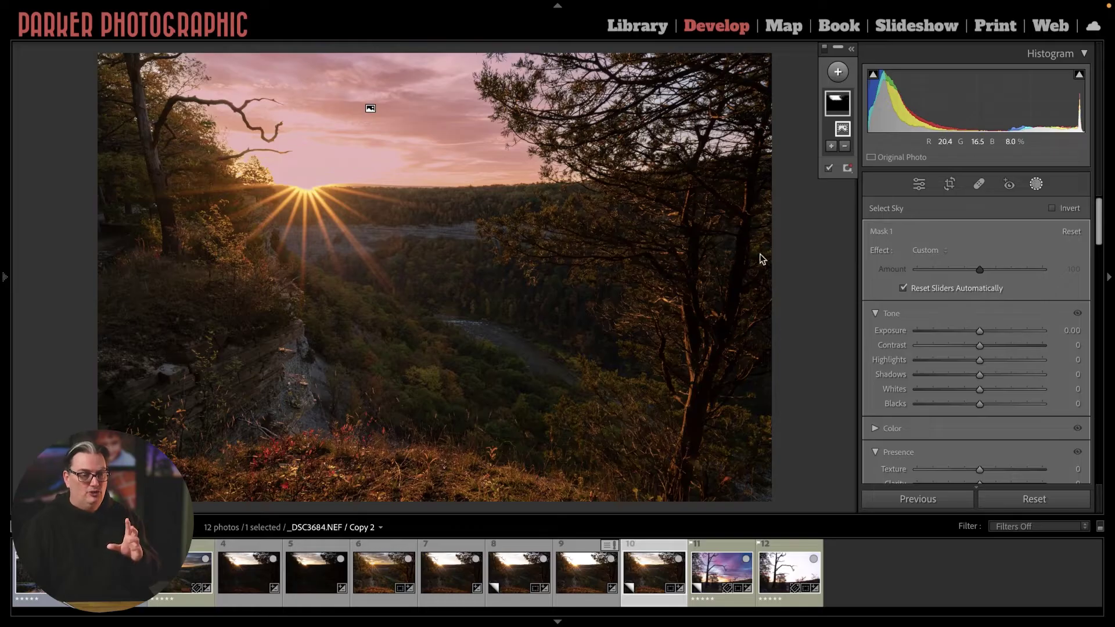
Step: Drag Mask 1's Tone slider left to darken the selected sky
drag(978, 363, 917, 362)
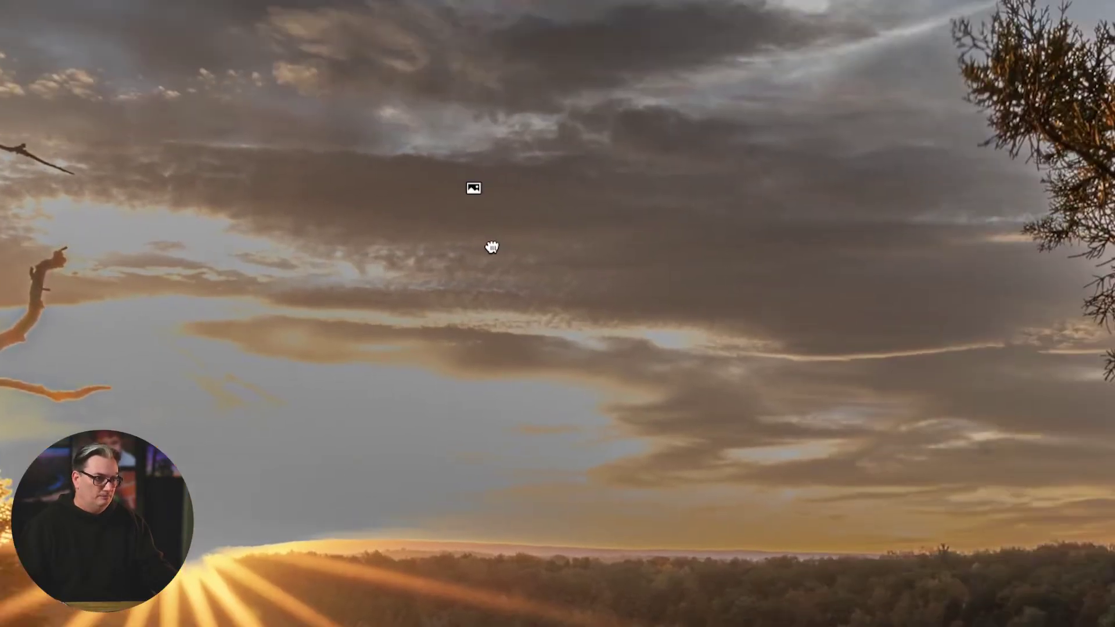
Step: Zoom in on the sky where it meets the tree's edge
drag(490, 246, 217, 272)
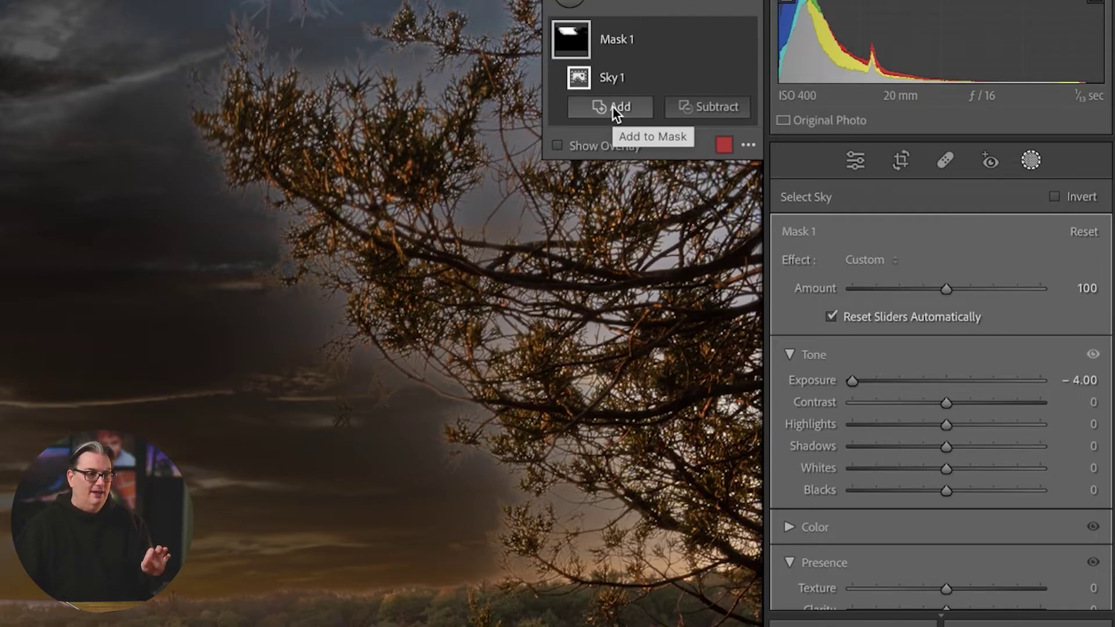
click(612, 106)
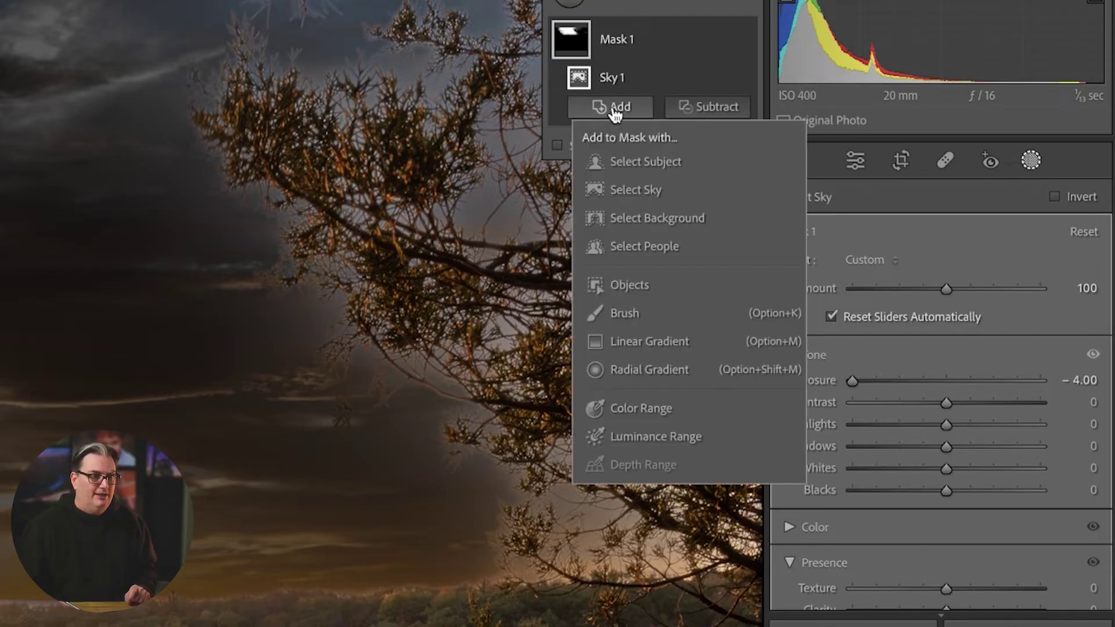
click(656, 312)
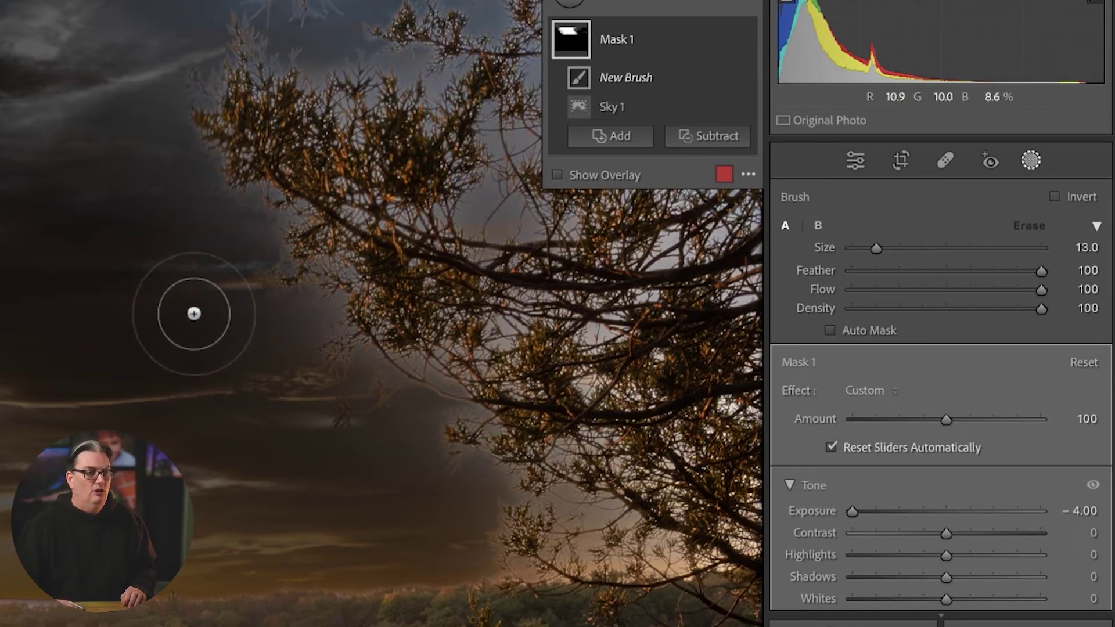
drag(293, 259, 311, 232)
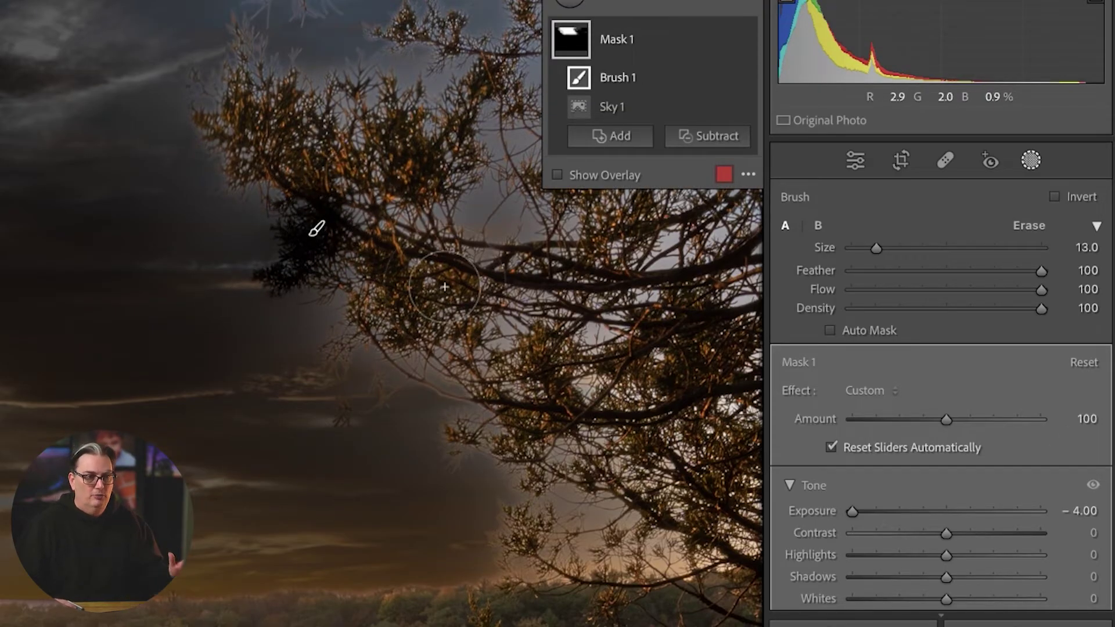
key(ctrl+z)
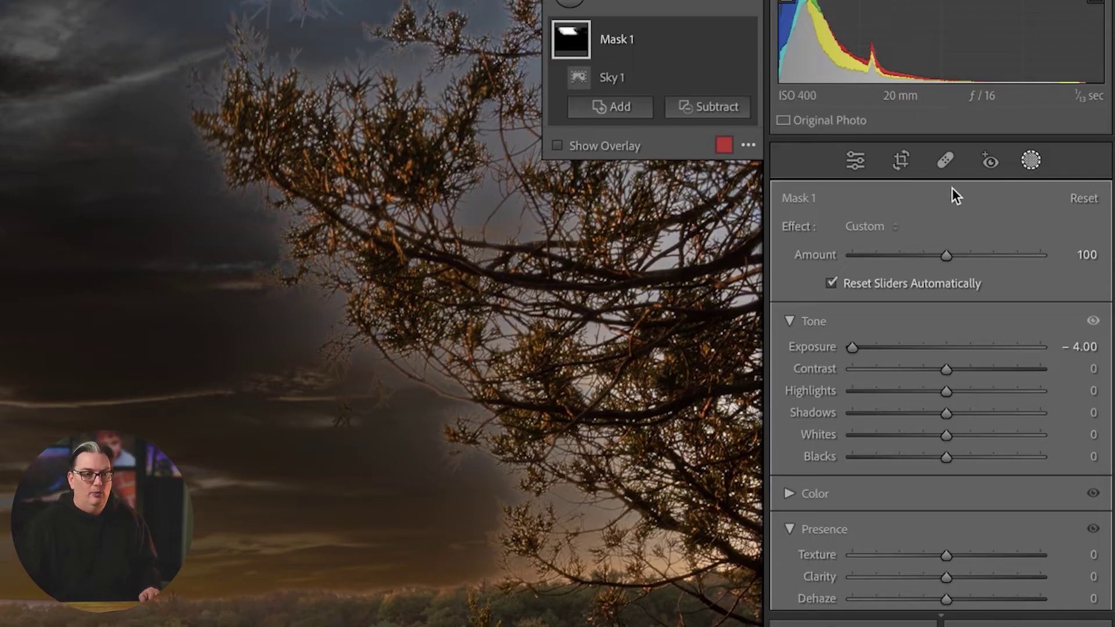
click(612, 106)
Step: Add a Brush to Mask 1 and lower its Flow to about 26
click(696, 311)
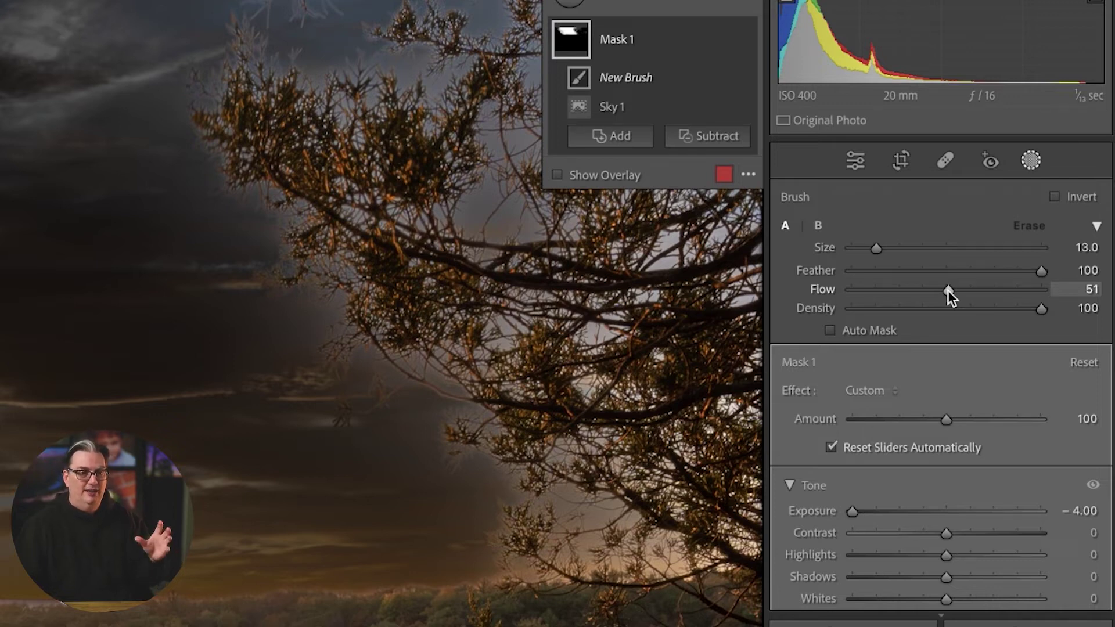
drag(947, 290, 893, 291)
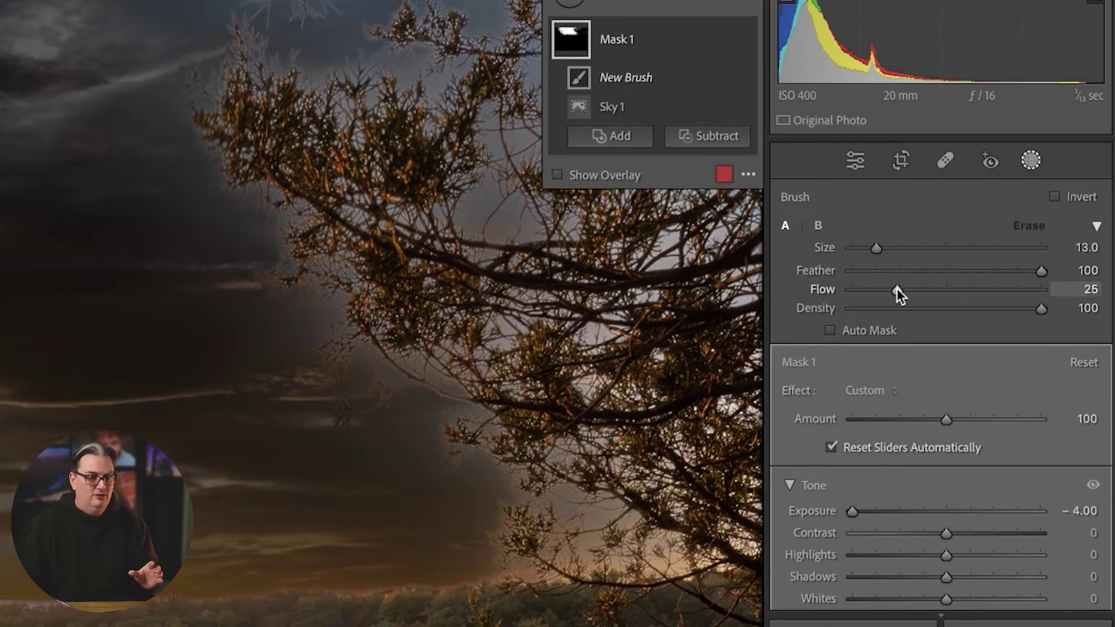
drag(896, 289, 897, 287)
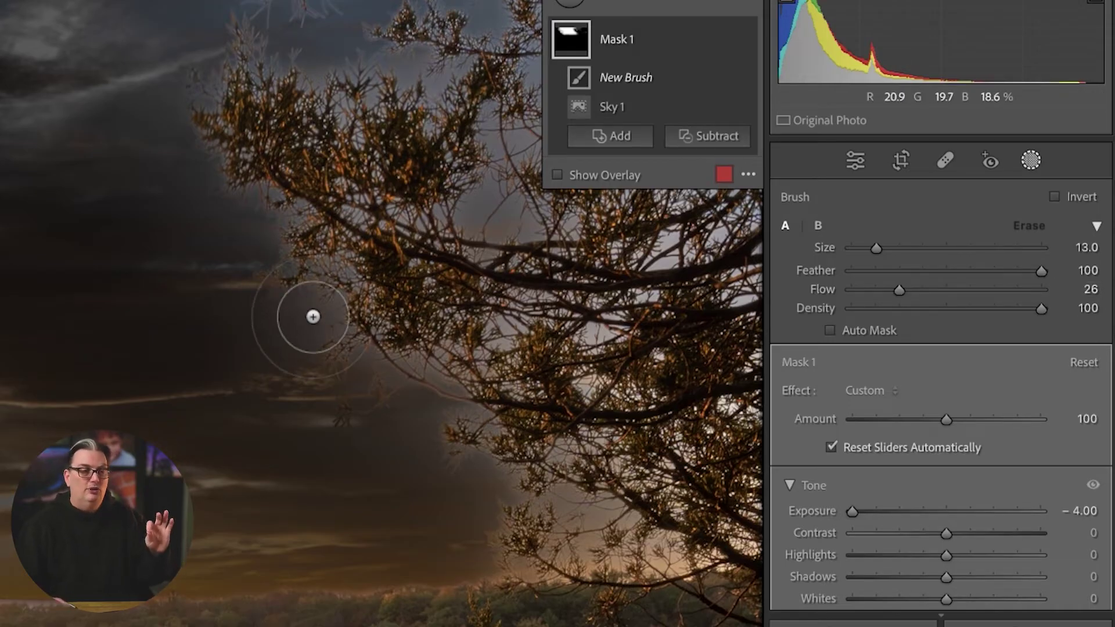
Step: Paint low-flow darkening strokes into the bright halo beside the tree
drag(315, 291, 249, 316)
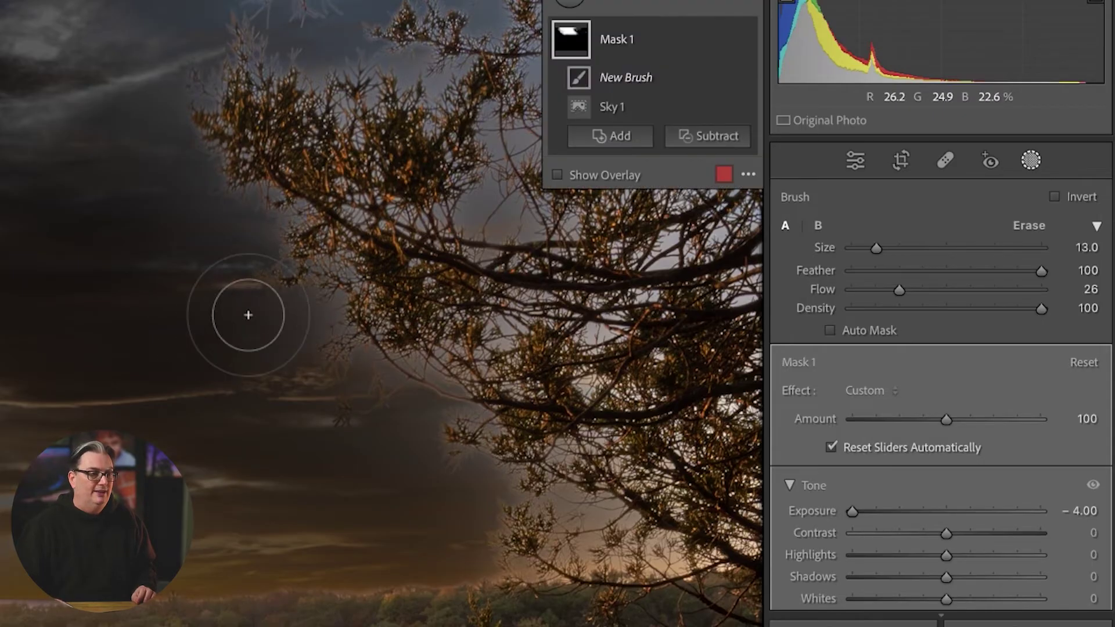
mouse_move(279, 242)
mouse_down()
mouse_move(222, 272)
mouse_move(192, 267)
mouse_up()
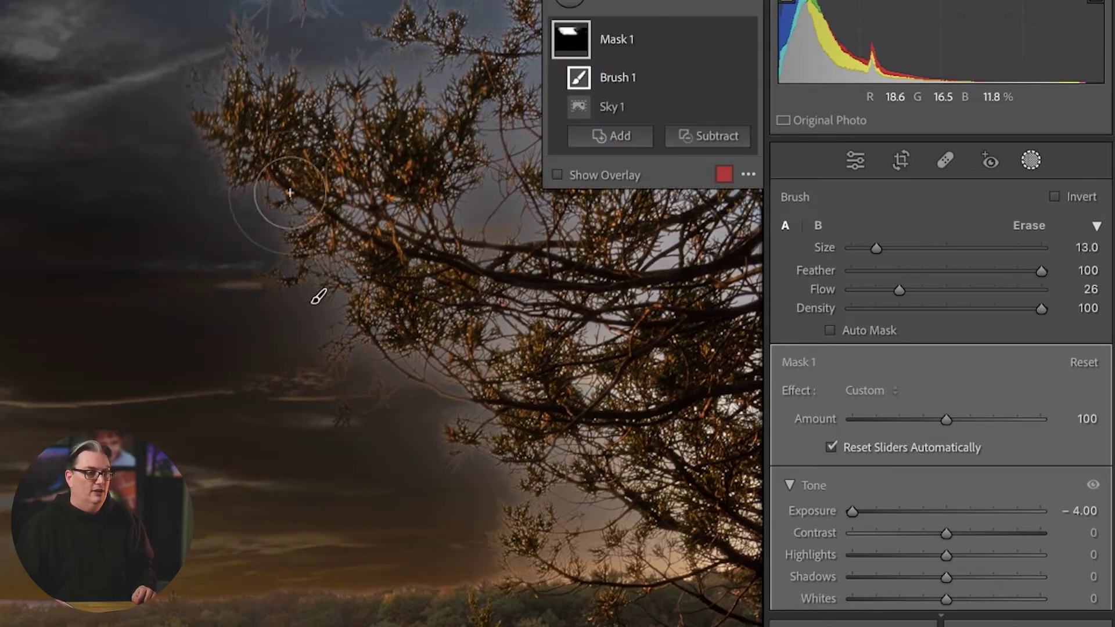
mouse_move(260, 172)
mouse_down()
mouse_move(246, 192)
mouse_move(162, 191)
mouse_up()
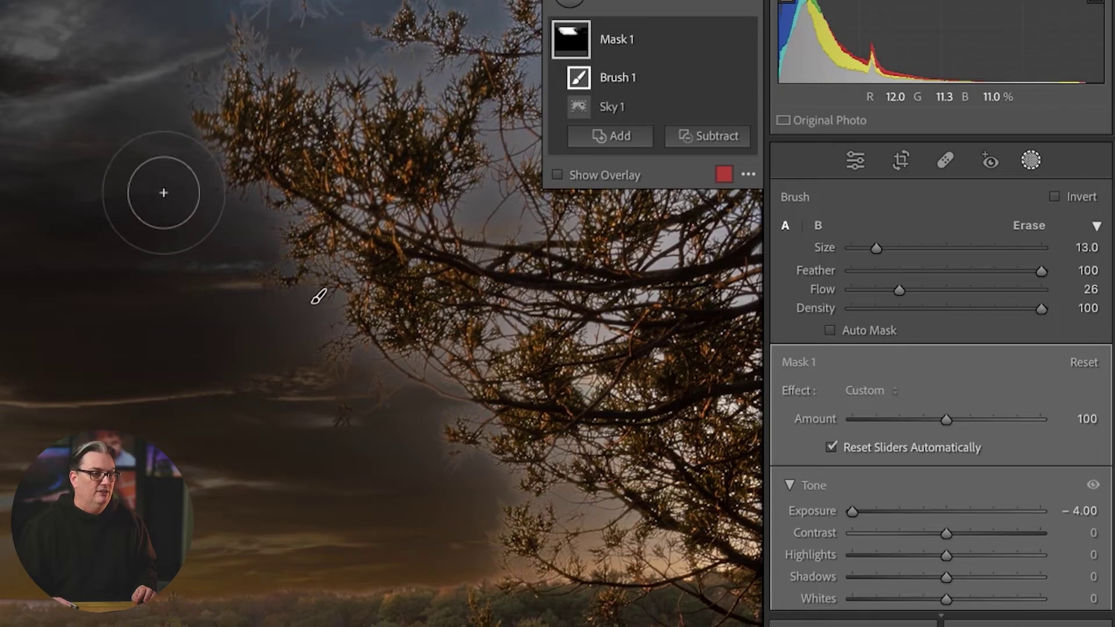
drag(204, 120, 131, 169)
drag(215, 90, 151, 131)
mouse_move(235, 113)
mouse_down()
mouse_move(220, 168)
mouse_move(164, 190)
mouse_move(270, 157)
mouse_move(283, 186)
mouse_move(214, 240)
mouse_move(290, 220)
mouse_move(300, 233)
mouse_move(232, 266)
mouse_move(267, 296)
mouse_move(339, 312)
mouse_move(266, 319)
mouse_move(371, 336)
mouse_move(309, 349)
mouse_move(284, 337)
mouse_up()
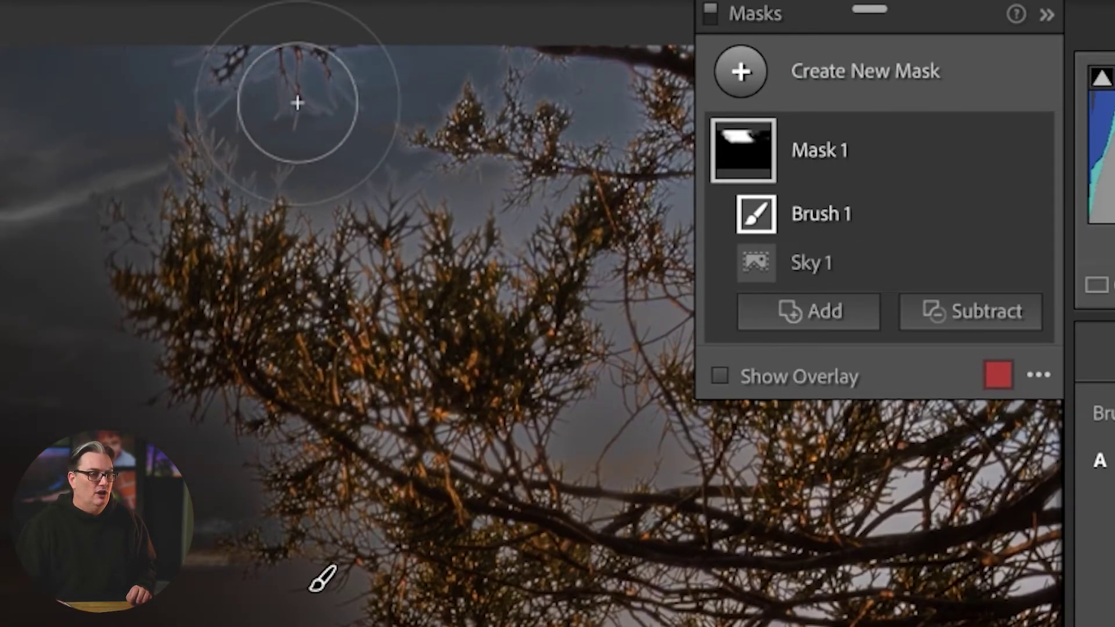
Step: Extend the darkening strokes across the upper sky and around the outer branches
drag(341, 82, 339, 50)
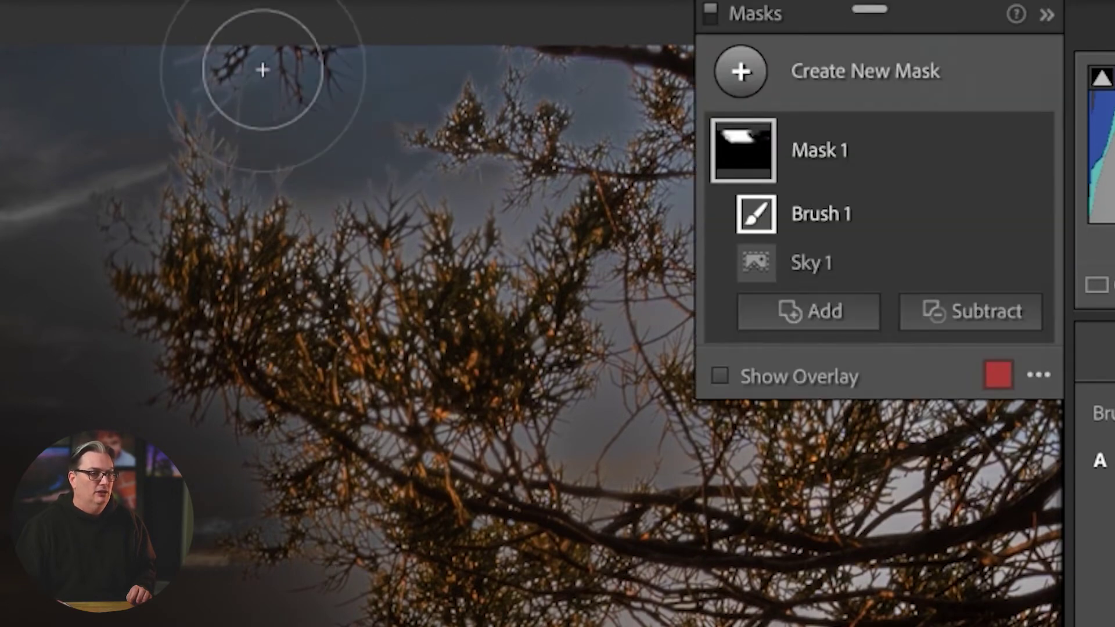
mouse_move(202, 122)
mouse_down()
mouse_move(202, 149)
mouse_move(252, 194)
mouse_move(319, 89)
mouse_up()
mouse_move(262, 185)
mouse_down()
mouse_move(319, 186)
mouse_move(293, 197)
mouse_move(363, 227)
mouse_move(425, 162)
mouse_up()
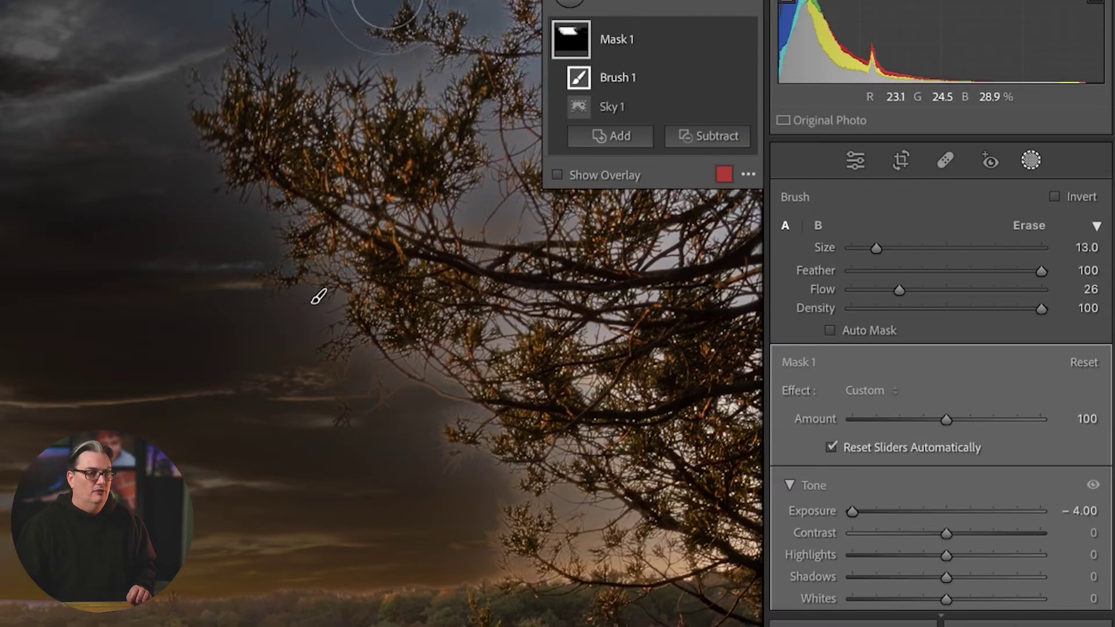
mouse_move(361, 37)
mouse_down()
mouse_move(432, 83)
mouse_move(410, 63)
mouse_move(431, 101)
mouse_move(344, 93)
mouse_up()
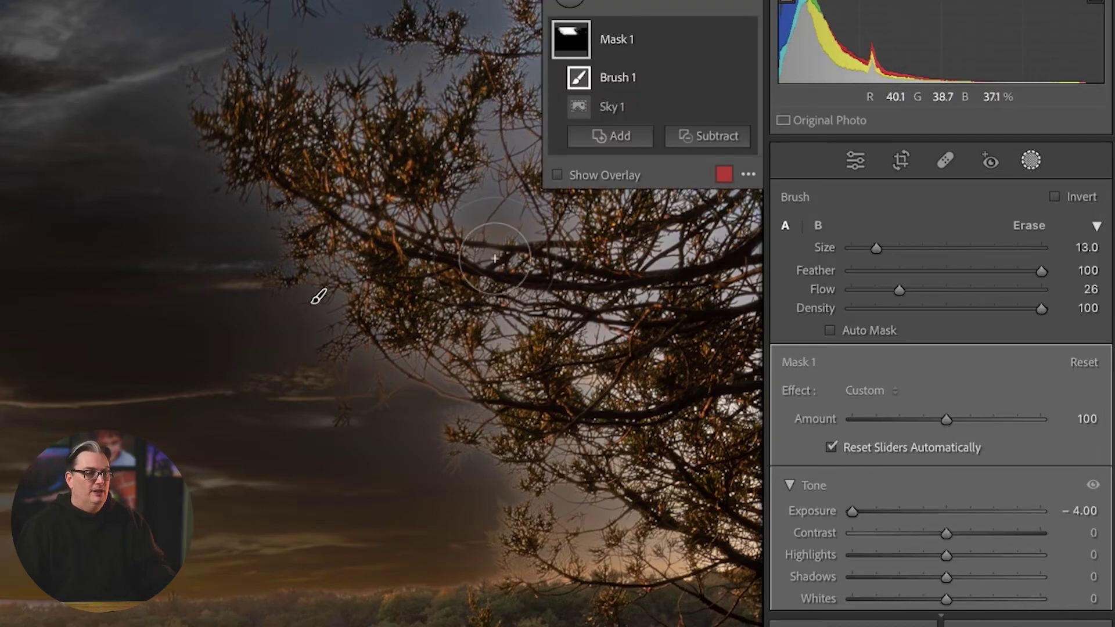
Step: Zoomed in, darken the sky gaps between branches and along the photo's left edge
key(z)
drag(87, 256, 53, 195)
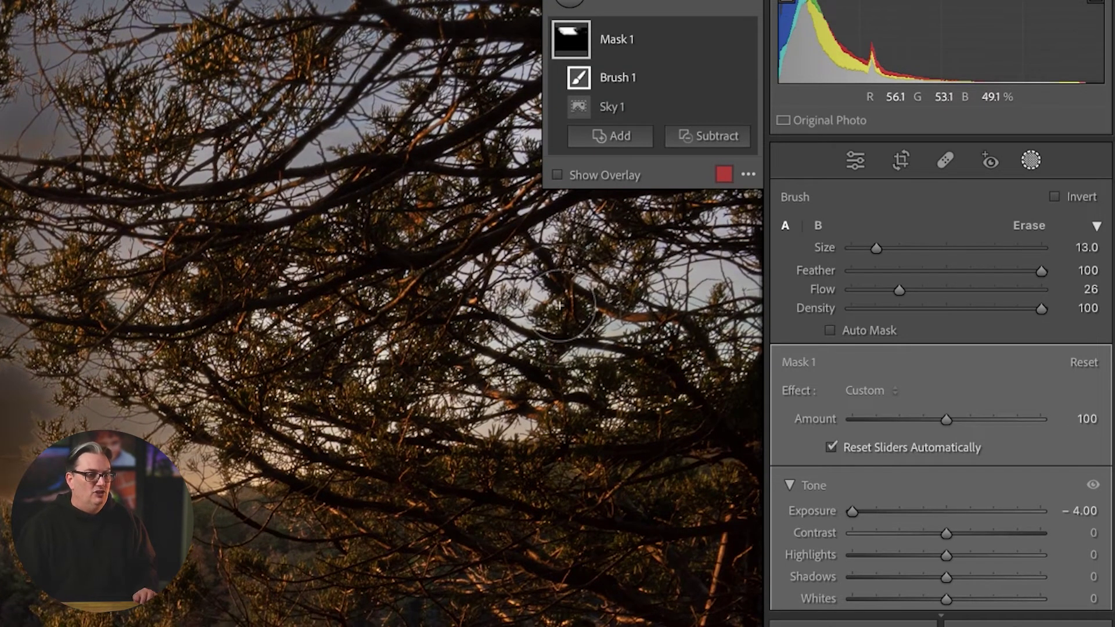
mouse_move(684, 261)
mouse_down()
mouse_move(674, 277)
mouse_move(532, 293)
mouse_move(441, 284)
mouse_up()
mouse_move(64, 430)
mouse_down()
mouse_move(25, 422)
mouse_move(13, 483)
mouse_move(12, 459)
mouse_move(41, 481)
mouse_move(38, 464)
mouse_move(207, 469)
mouse_move(44, 397)
mouse_move(11, 343)
mouse_up()
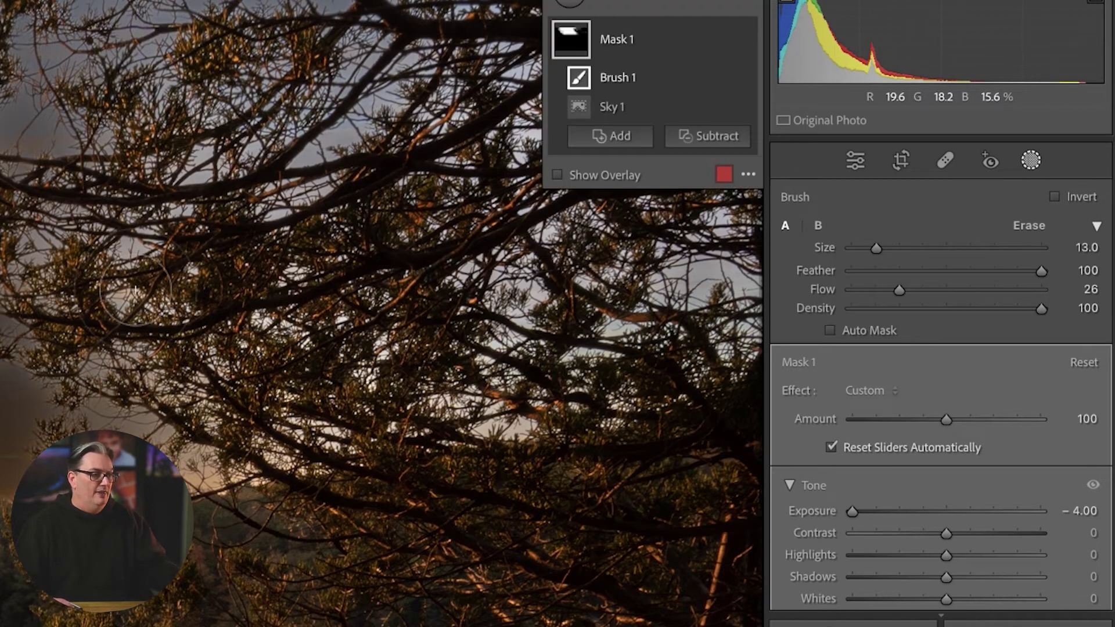
key(z)
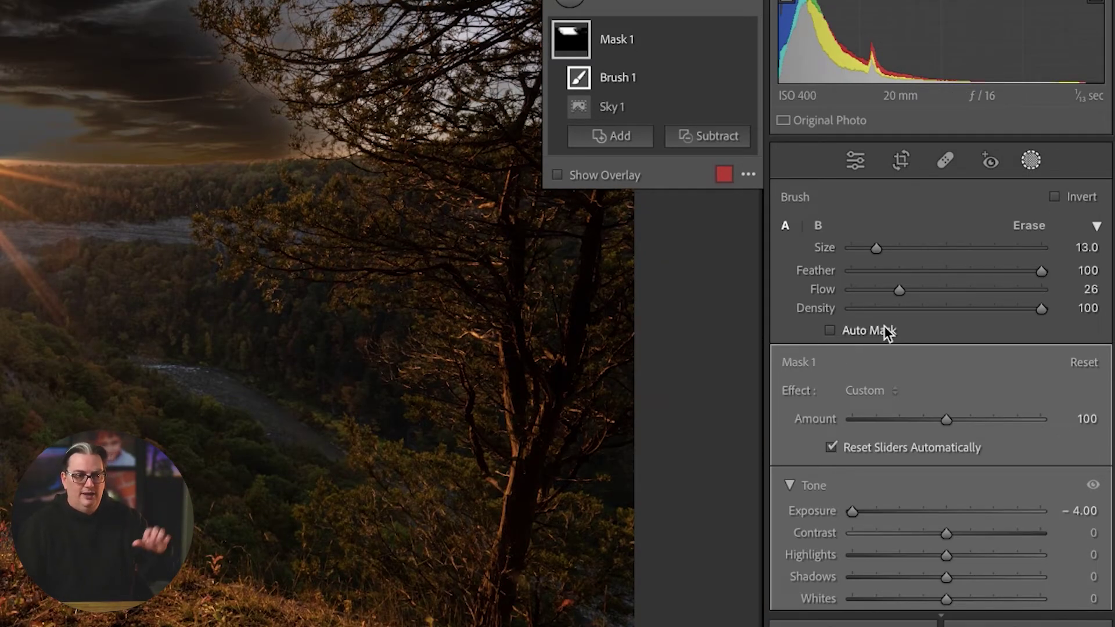
Step: Adjust the purple sunset's sky mask to Exposure -1.30 and Highlights -7
scroll(943, 465, down, 4)
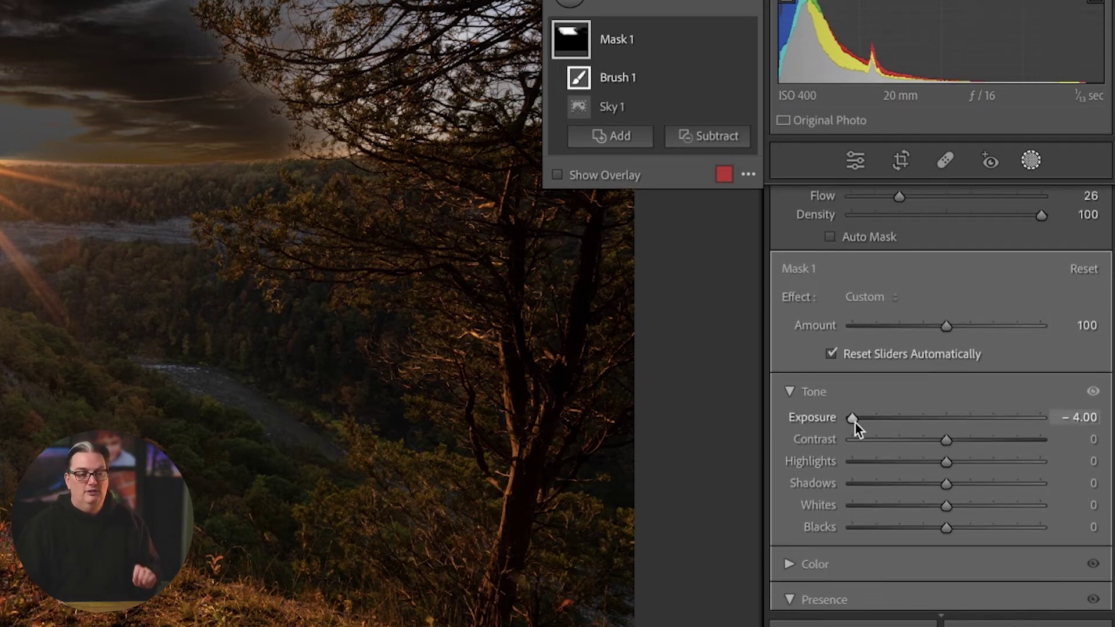
drag(853, 421, 907, 423)
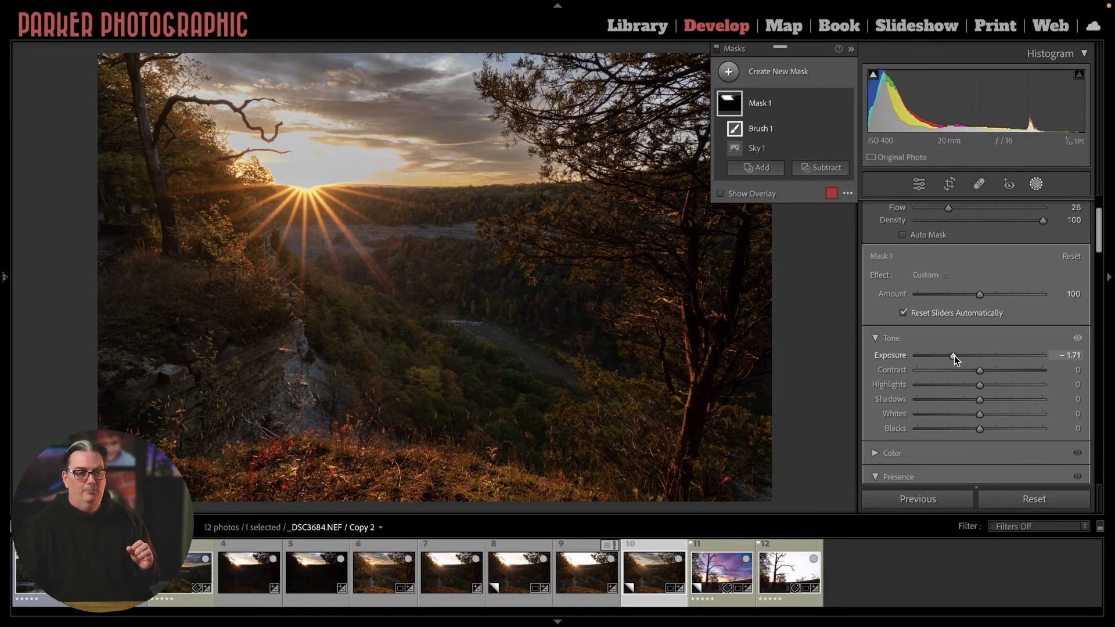
drag(953, 356, 960, 358)
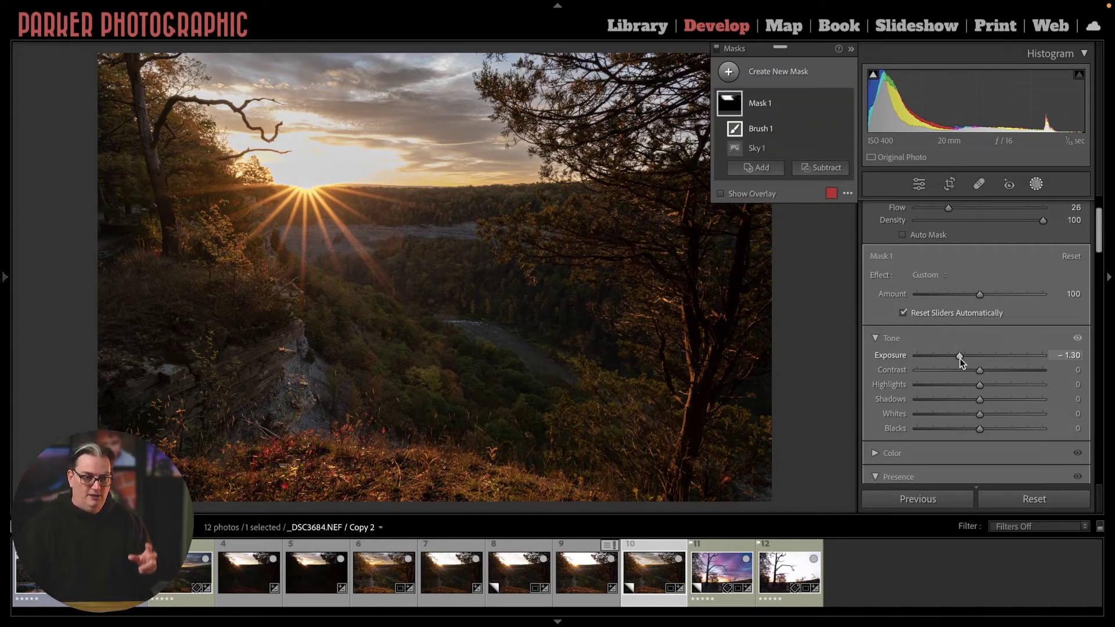
drag(970, 384, 973, 384)
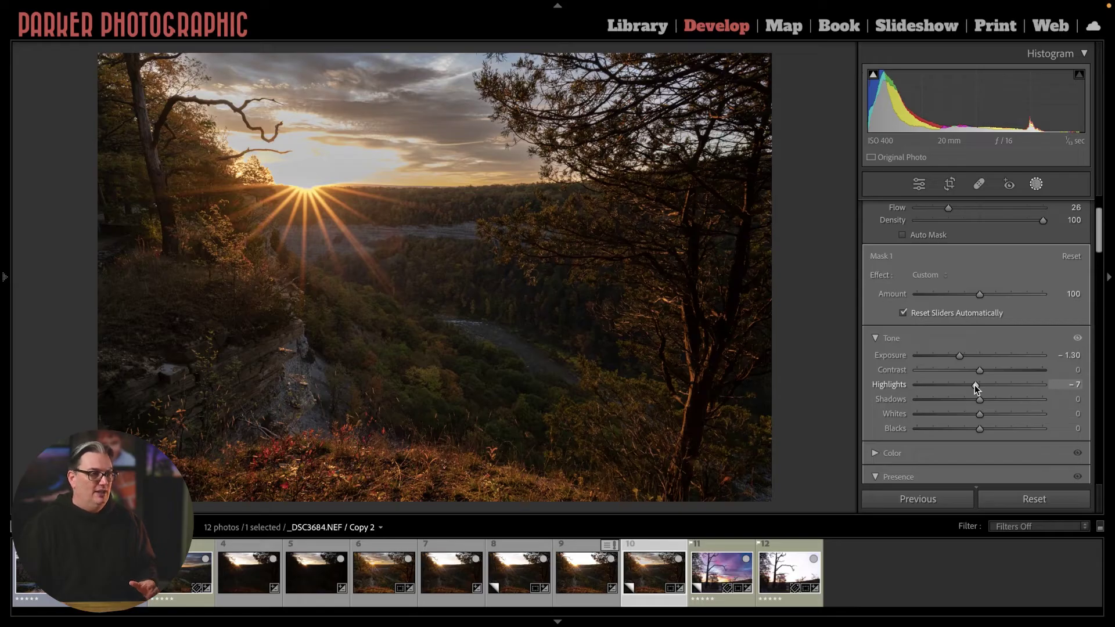
drag(974, 385, 975, 384)
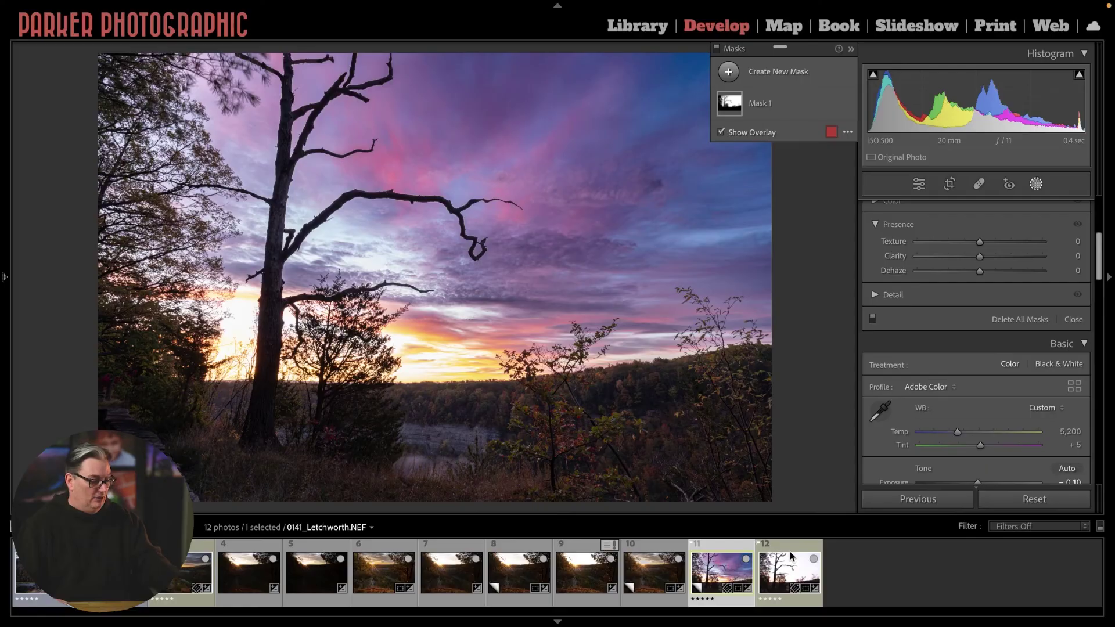
Step: View the purple sunset edit in Before/After and inspect its Mask 1 settings
key(y)
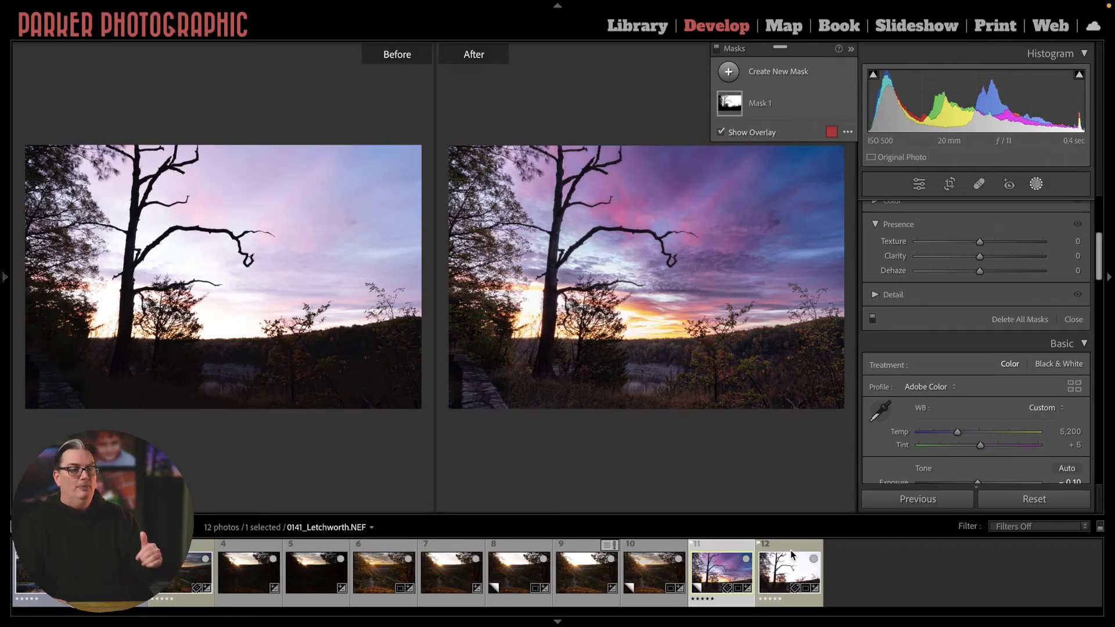
scroll(1022, 346, up, 3)
click(755, 103)
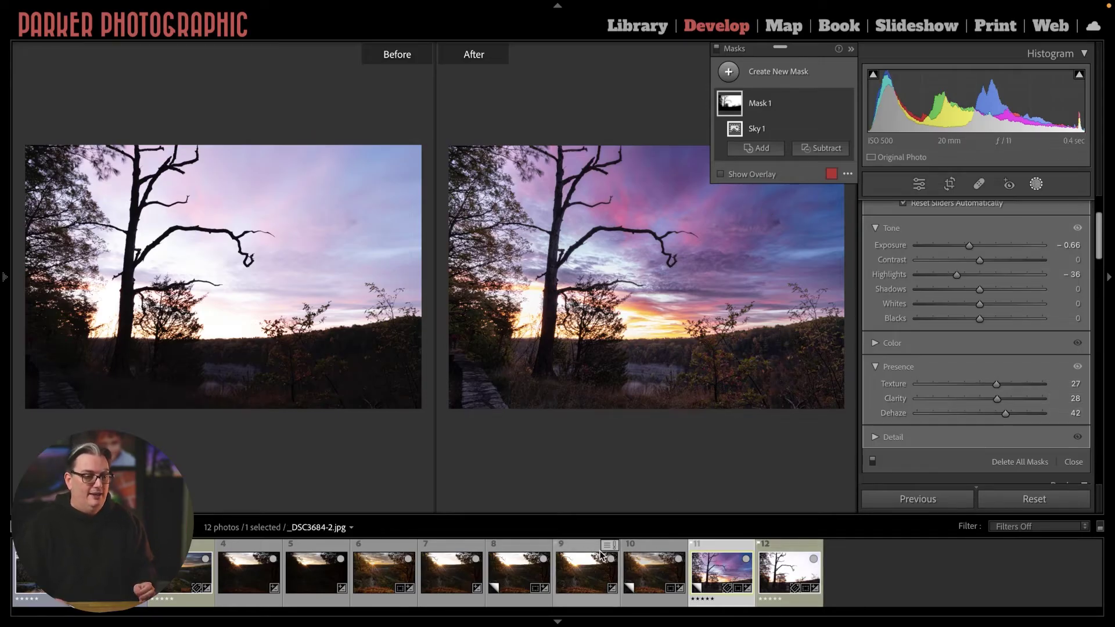
Step: Bring up _DSC3684.NEF Copy 2 in Loupe view and zoom in on it
click(643, 546)
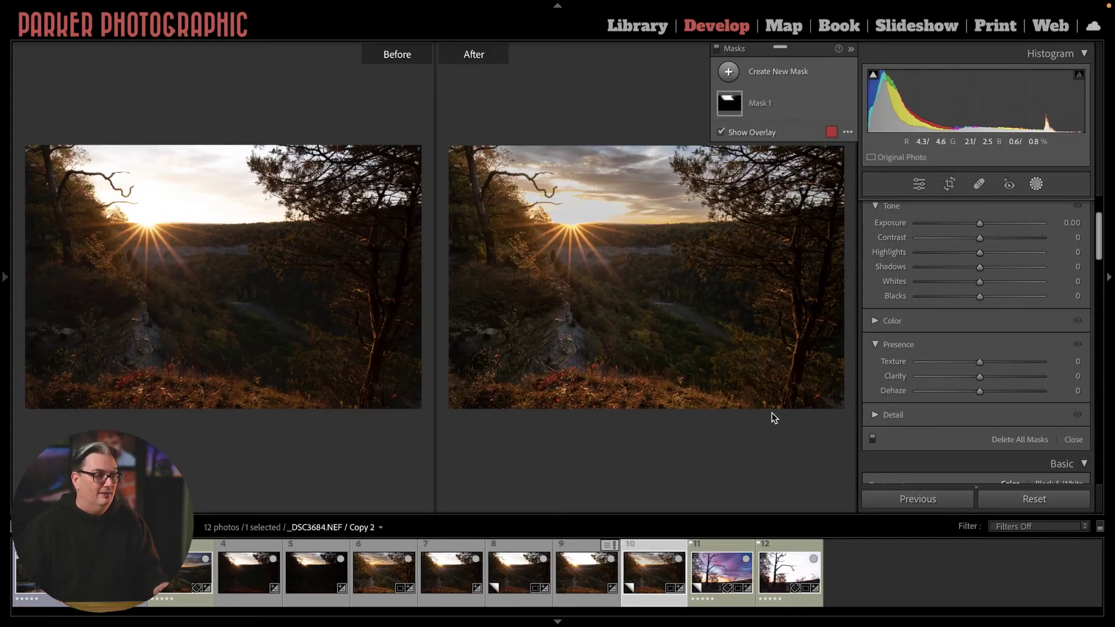
key(y)
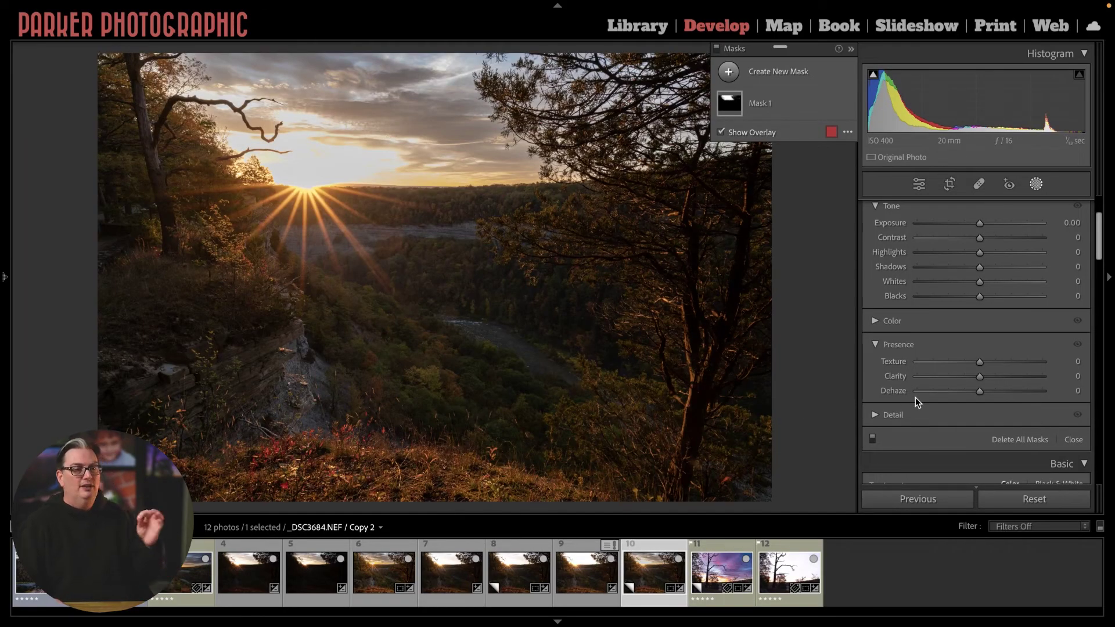
click(684, 308)
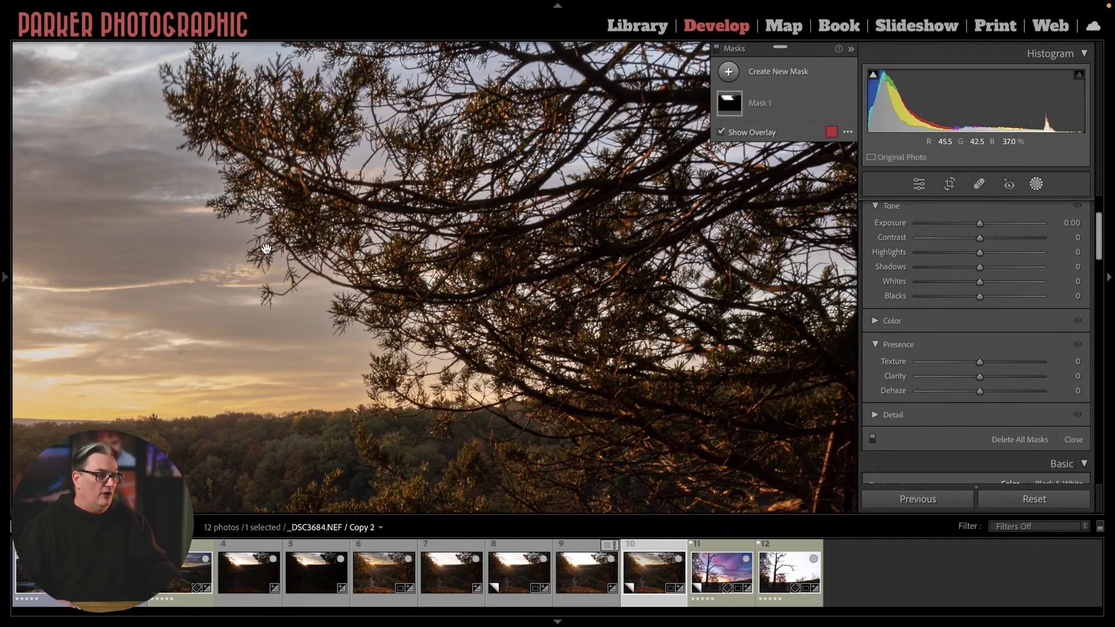
Step: Pan to the clouds and set Mask 1 to Texture 6, Clarity 25 and Dehaze 21
drag(264, 246, 783, 363)
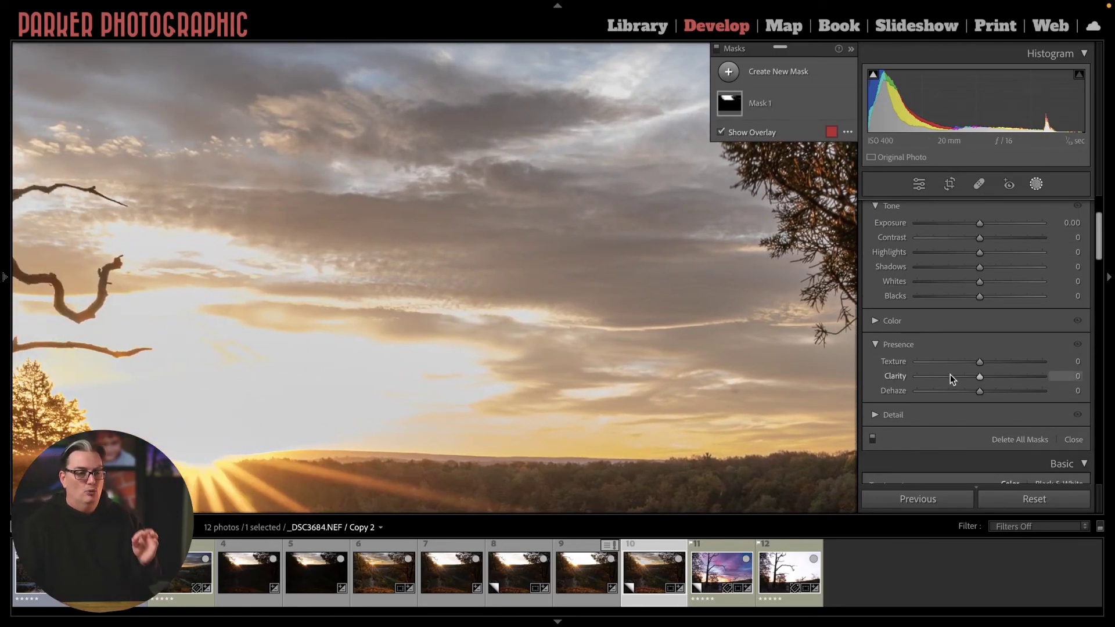
mouse_move(977, 363)
mouse_down()
mouse_move(1027, 372)
mouse_move(970, 378)
mouse_move(1041, 377)
mouse_move(982, 378)
mouse_up()
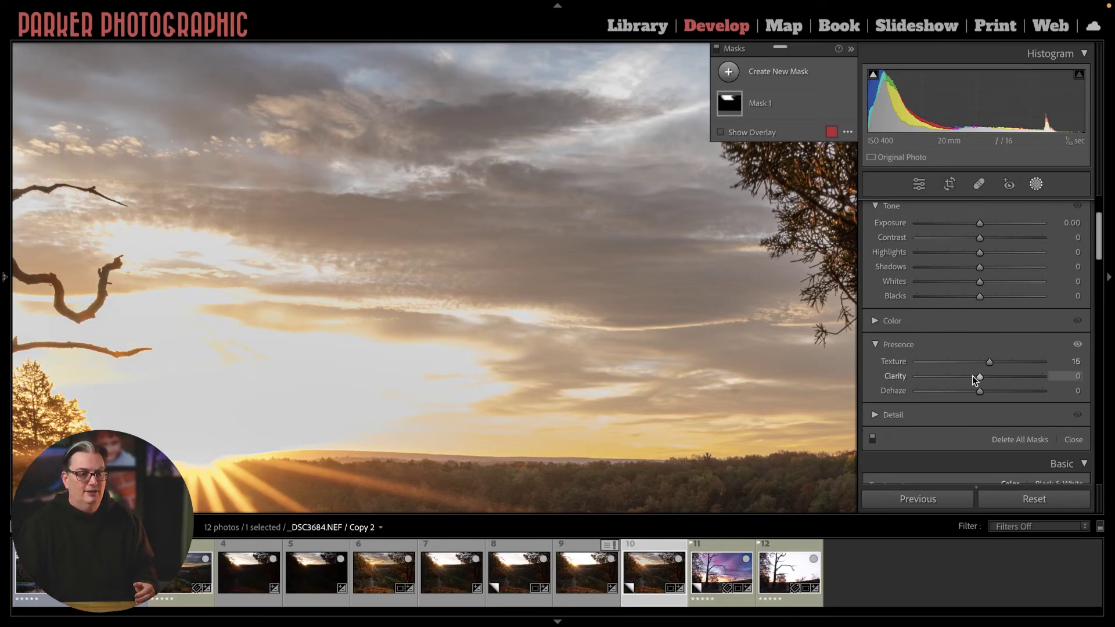
click(803, 102)
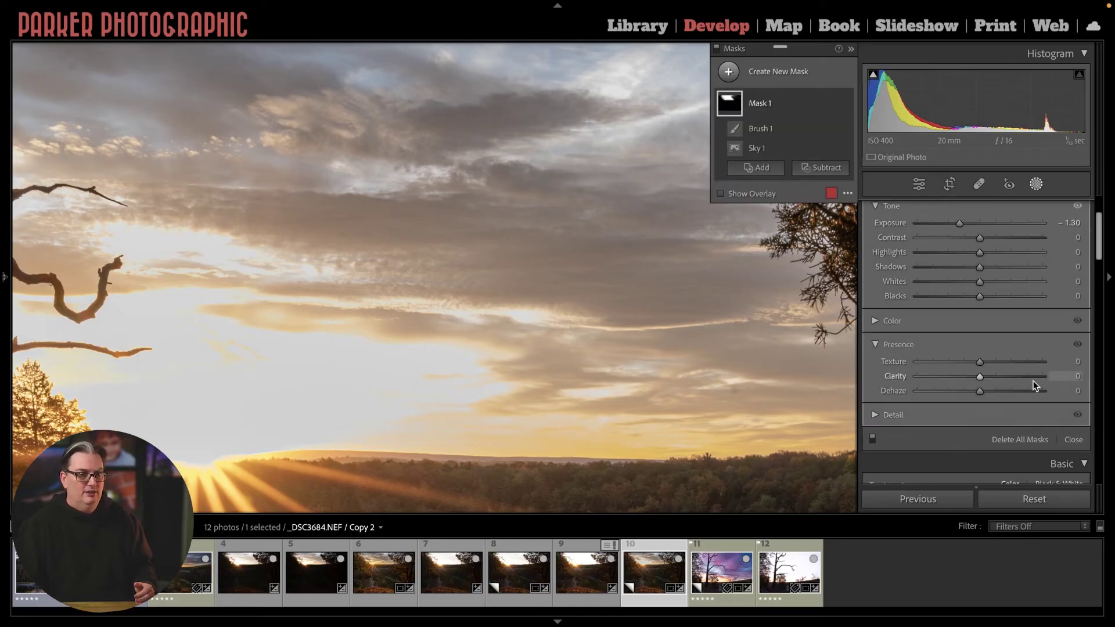
drag(981, 362, 995, 381)
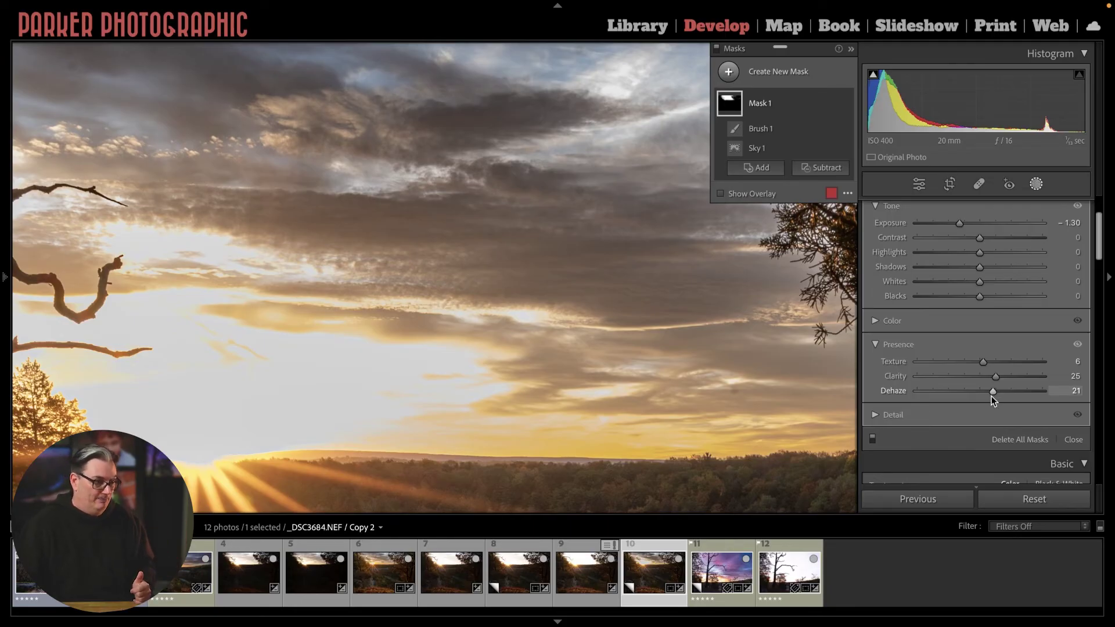
Step: Ease Mask 1 to Clarity 22 and Dehaze 15, then show _DSC3684-HDR.dng
click(316, 385)
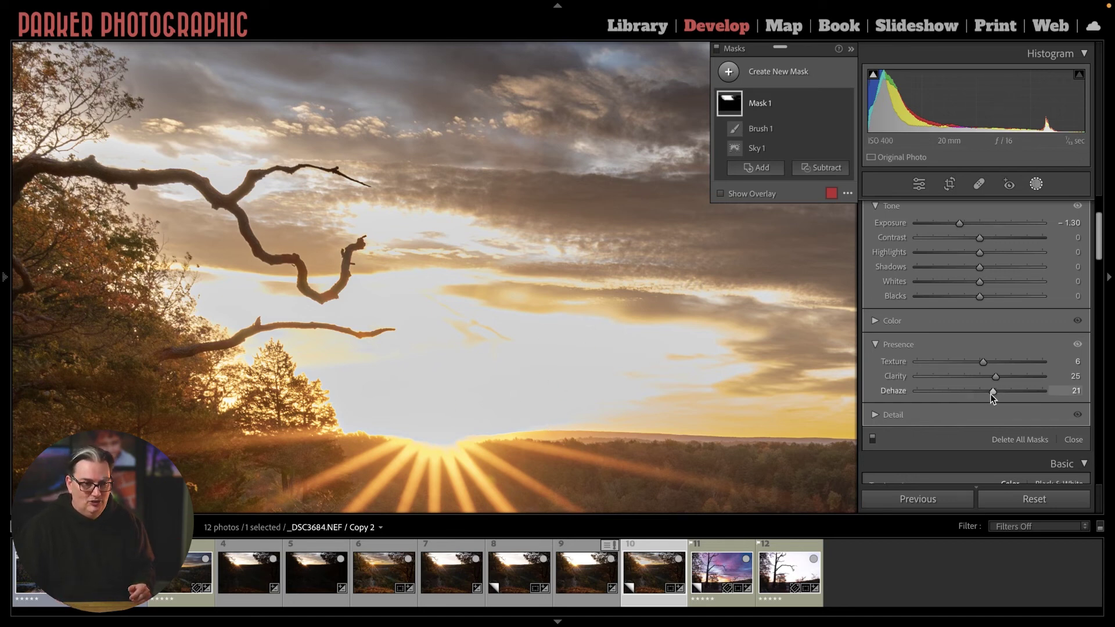
drag(991, 393, 991, 379)
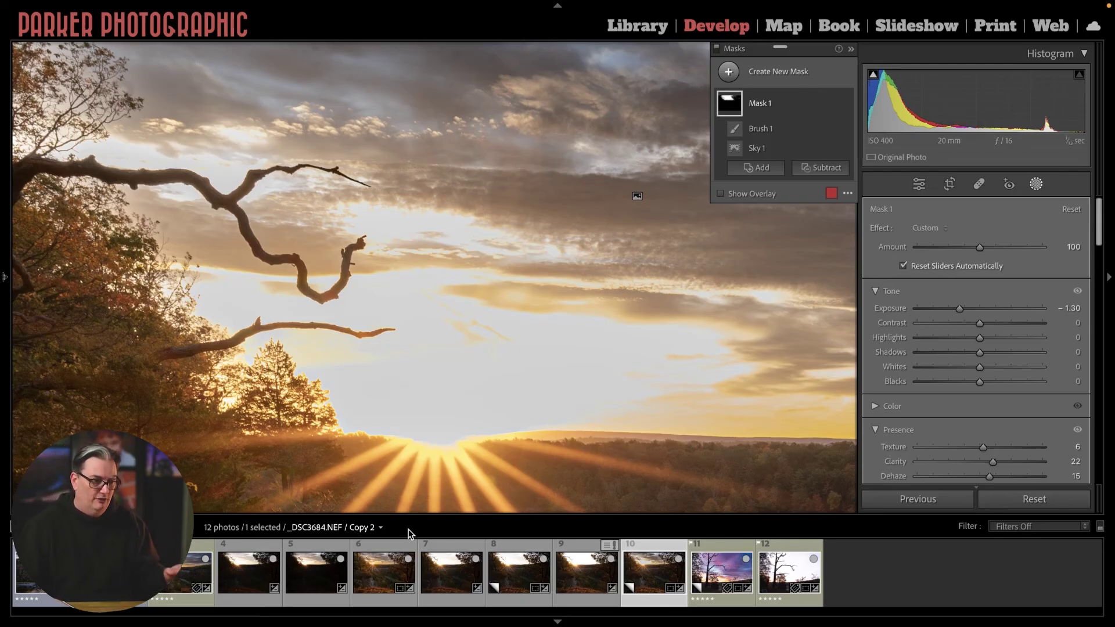
click(396, 544)
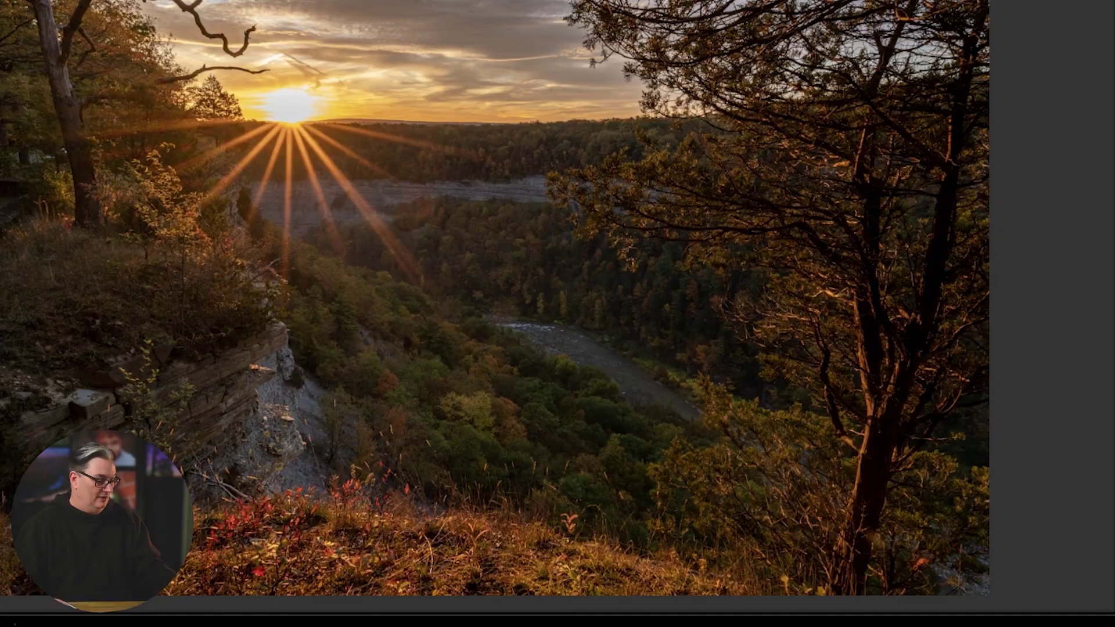
Step: Show the HDR and masked gorge versions side by side in Compare view
key(c)
key(Right)
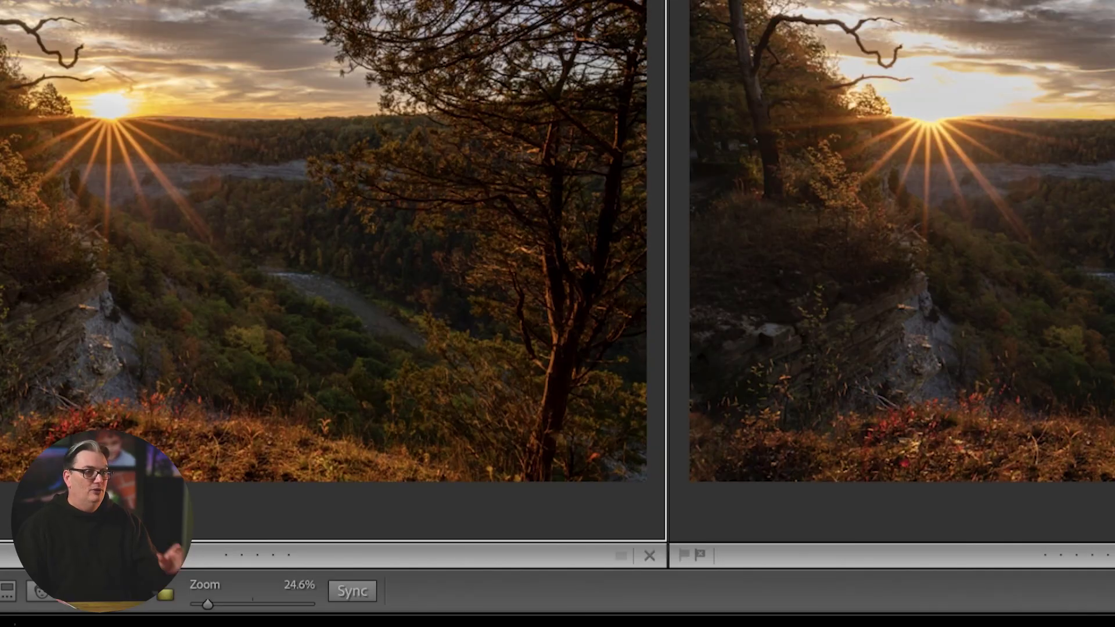